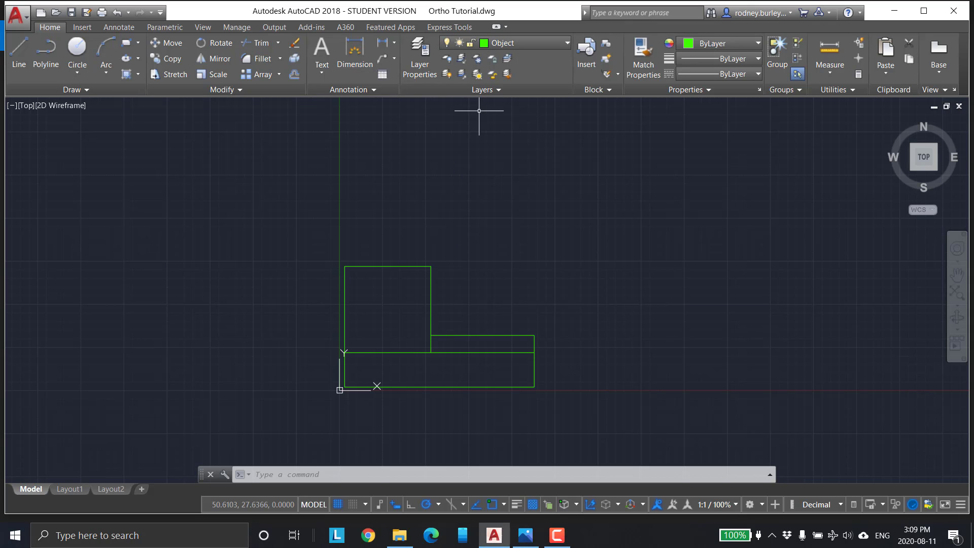
Check the drawing's layers and their settings in the Layer Properties Manager
left_click(420, 53)
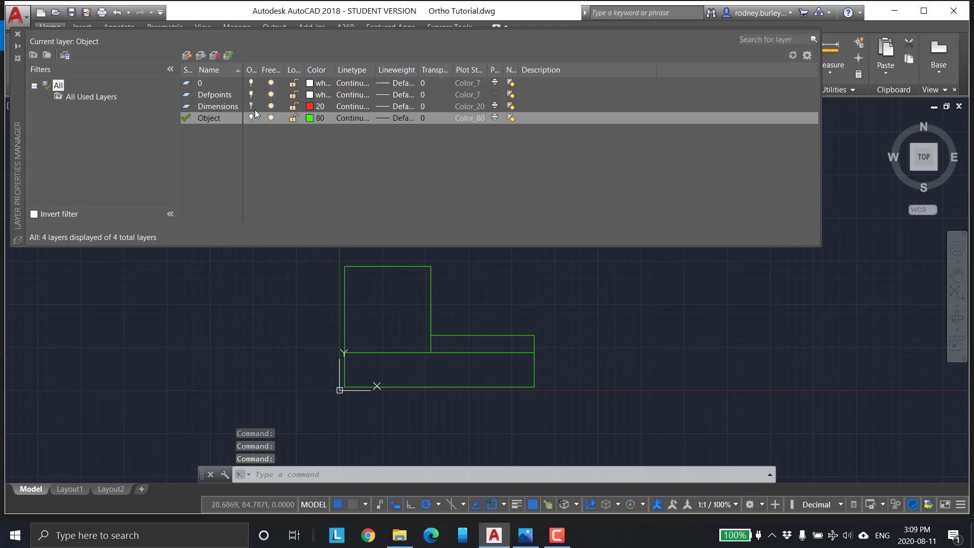
left_click(17, 36)
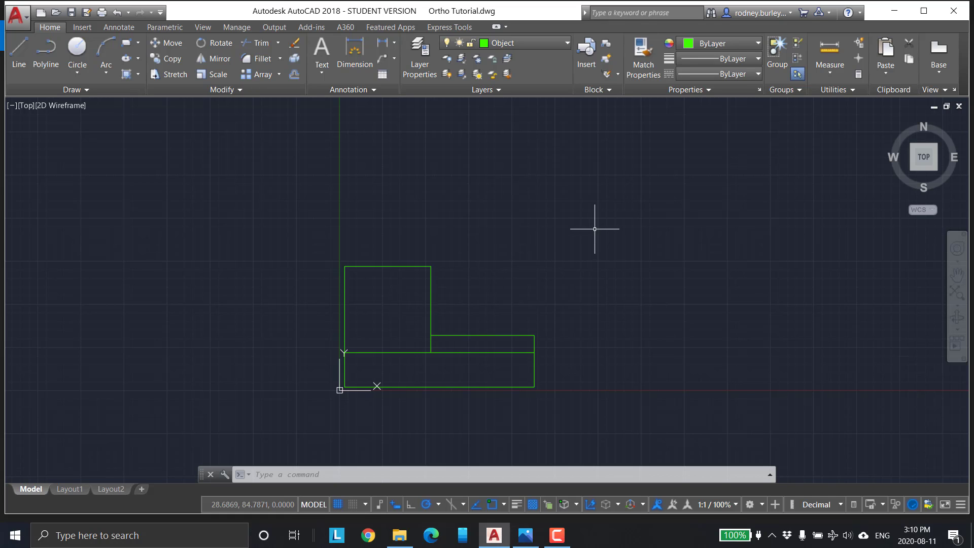
middle_click_drag(595, 229, 511, 261)
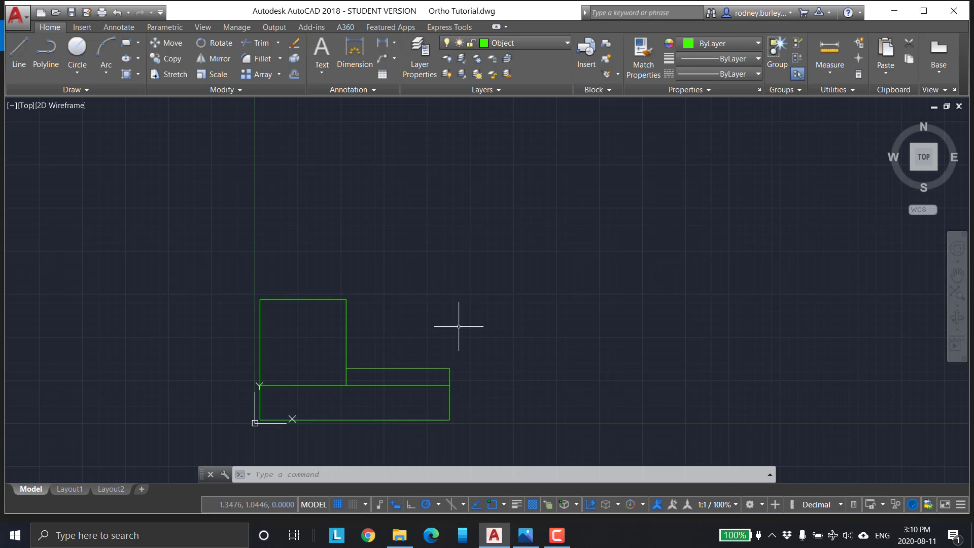
middle_click_drag(468, 313, 518, 300)
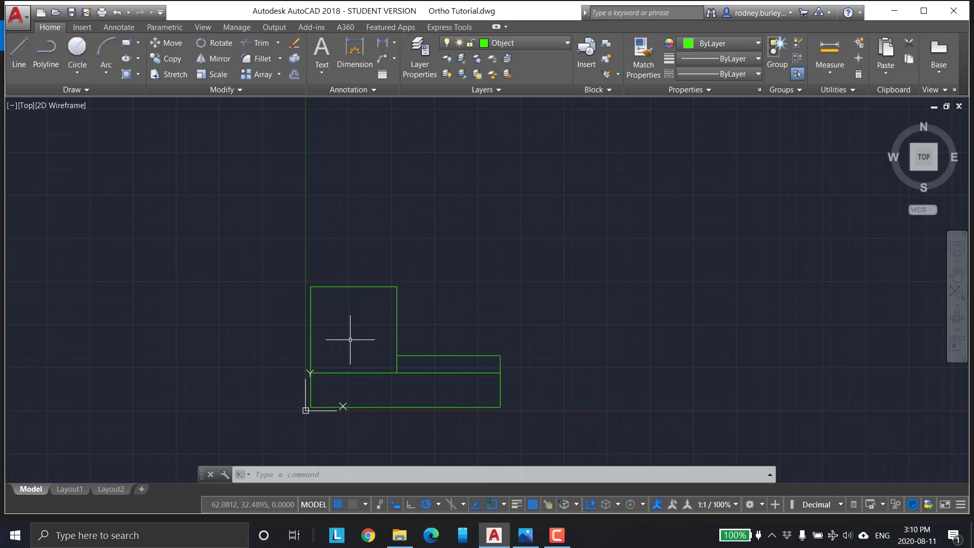
Start a line 30 directly above the front view's upper-left corner and draw it 50 vertically upward, checking the depth in the Photos image ISO A.jpg
left_click(19, 51)
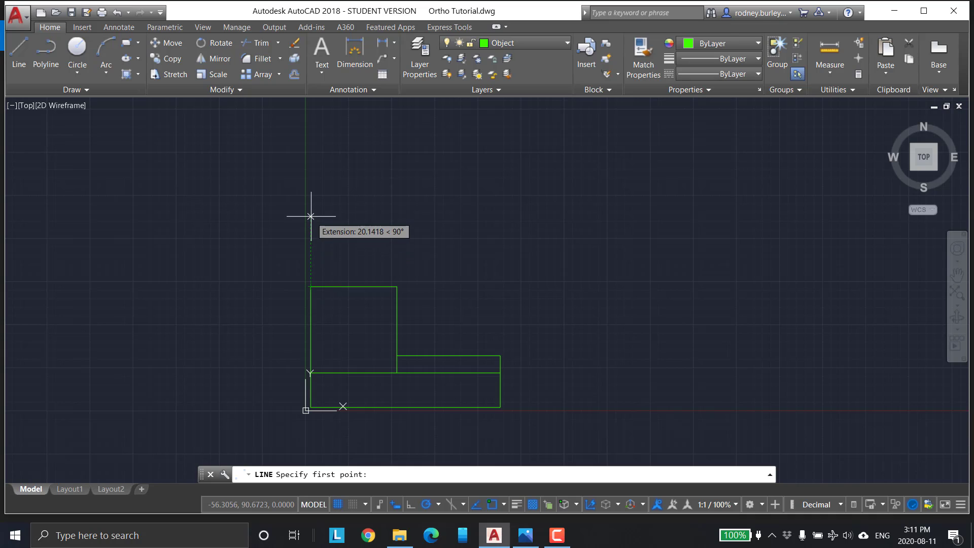
type("30")
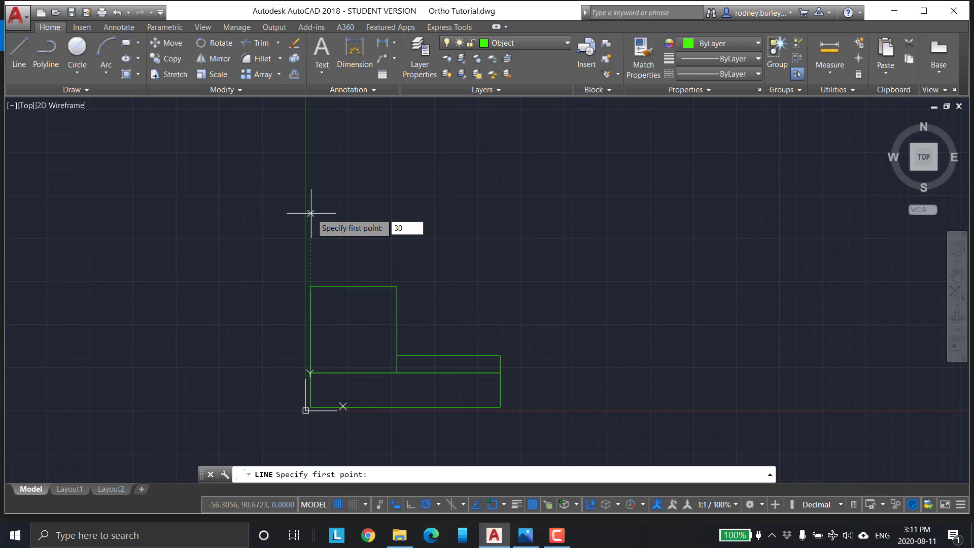
key("Return")
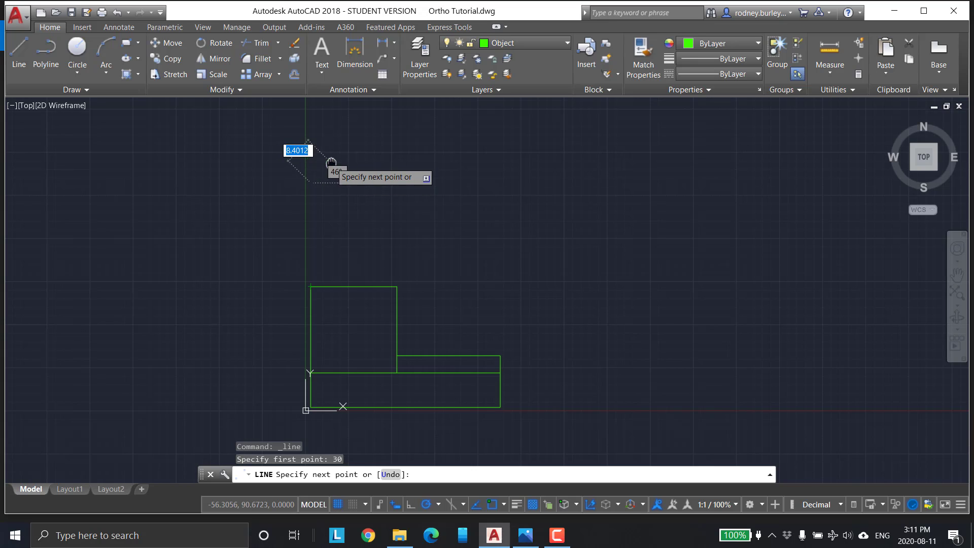
middle_click_drag(331, 159, 326, 218)
scroll(342, 216, "down", 4)
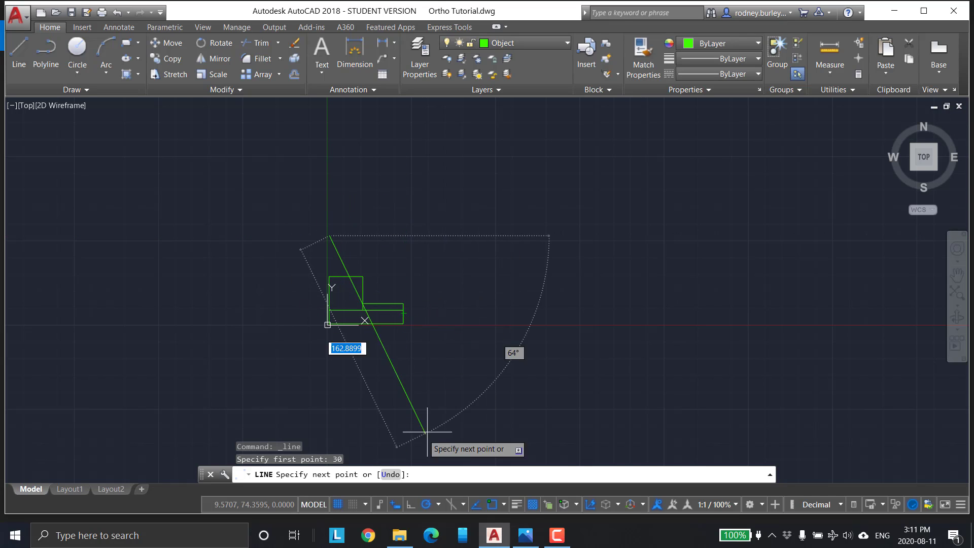
left_click(528, 531)
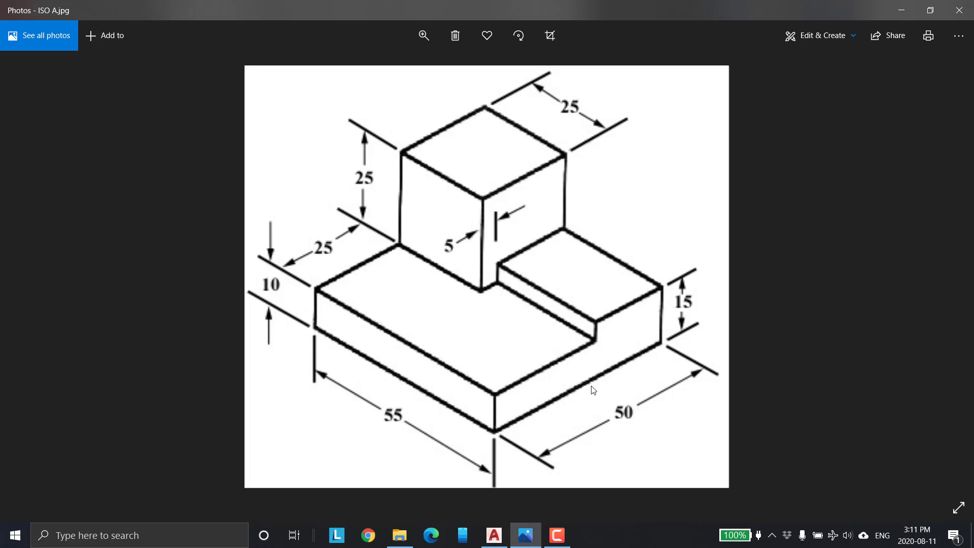
key("alt+Tab")
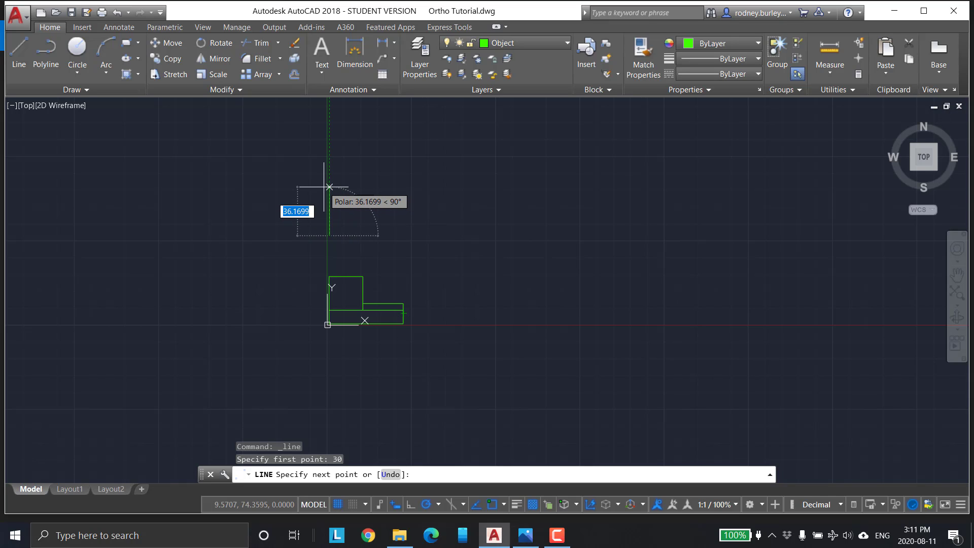
type("50")
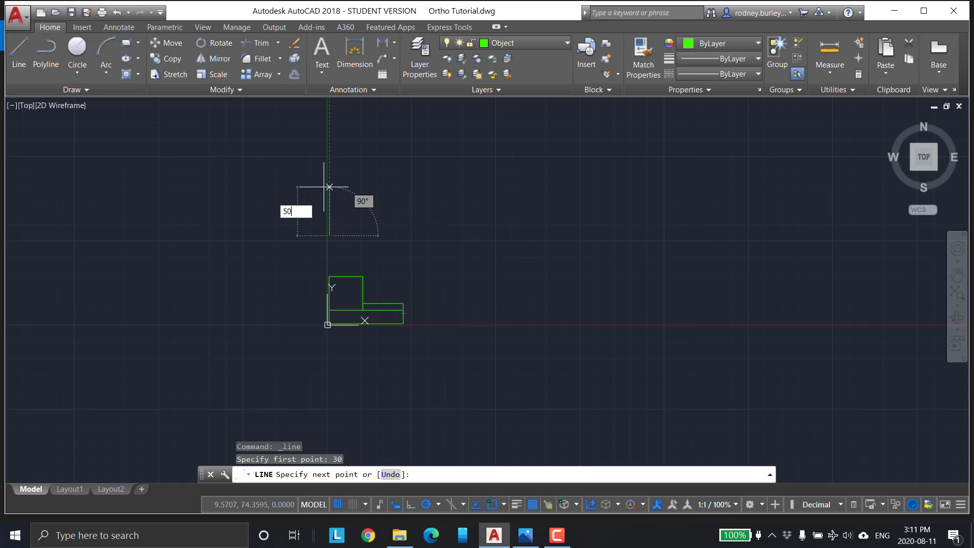
key("Return")
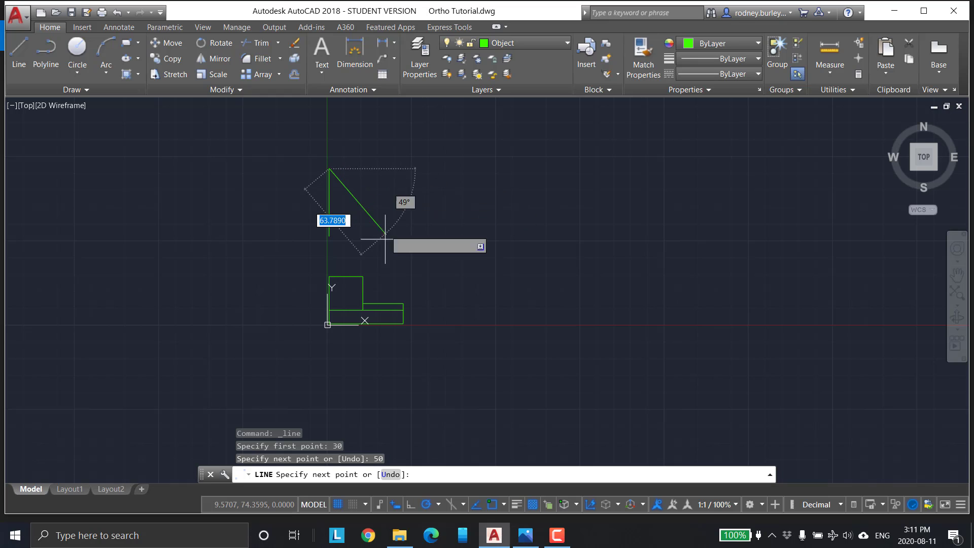
Complete the top view's rectangular outline, aligning its right edge with the front view's right edge
scroll(395, 259, "up", 2)
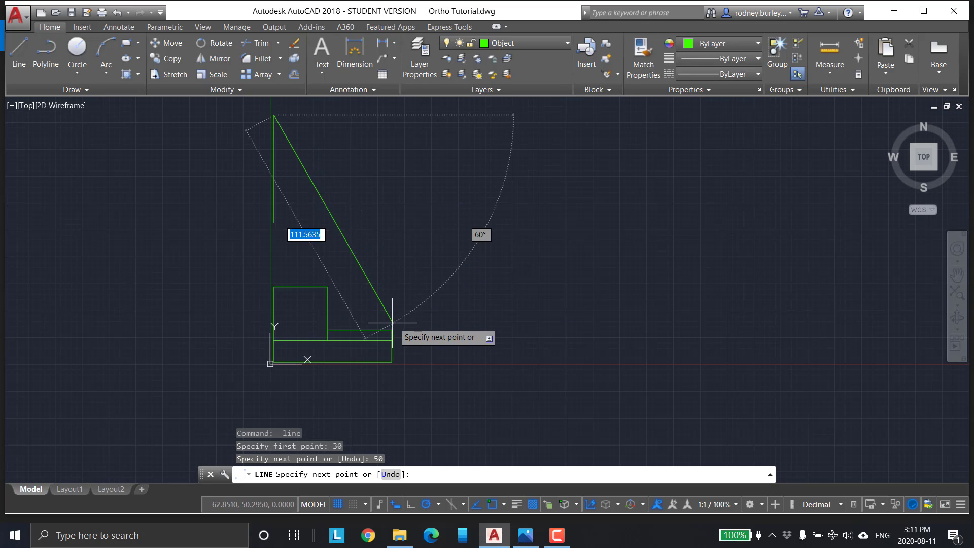
left_click(391, 114)
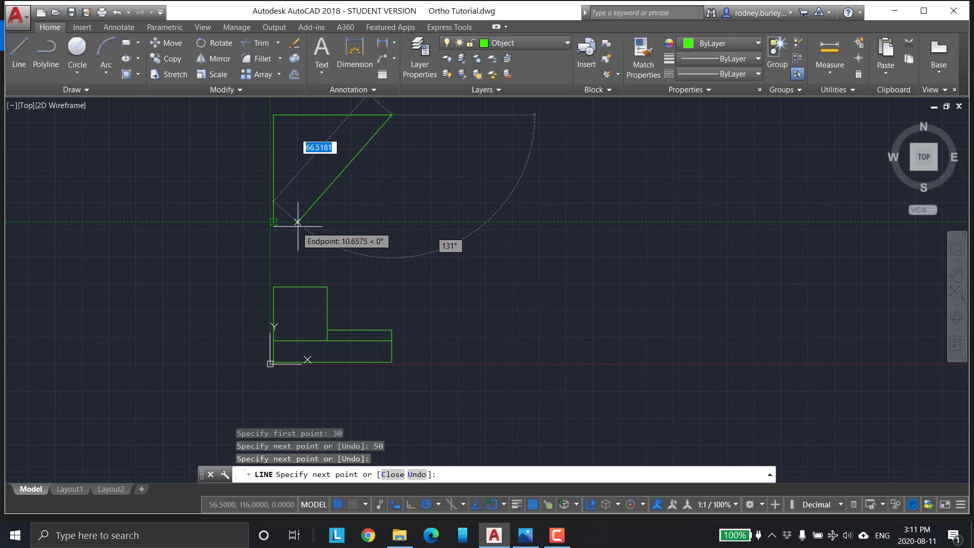
left_click(392, 221)
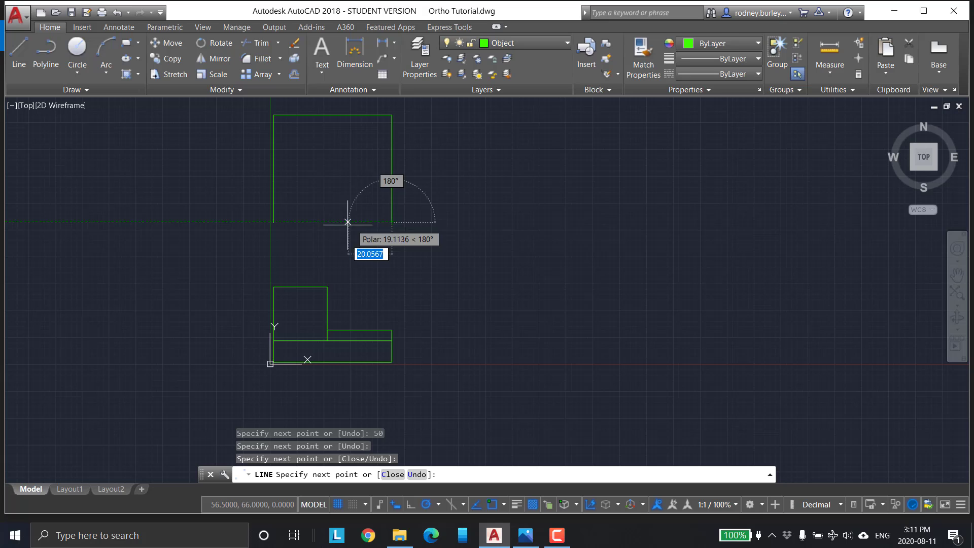
left_click(273, 222)
key("Escape")
middle_click_drag(466, 257, 478, 295)
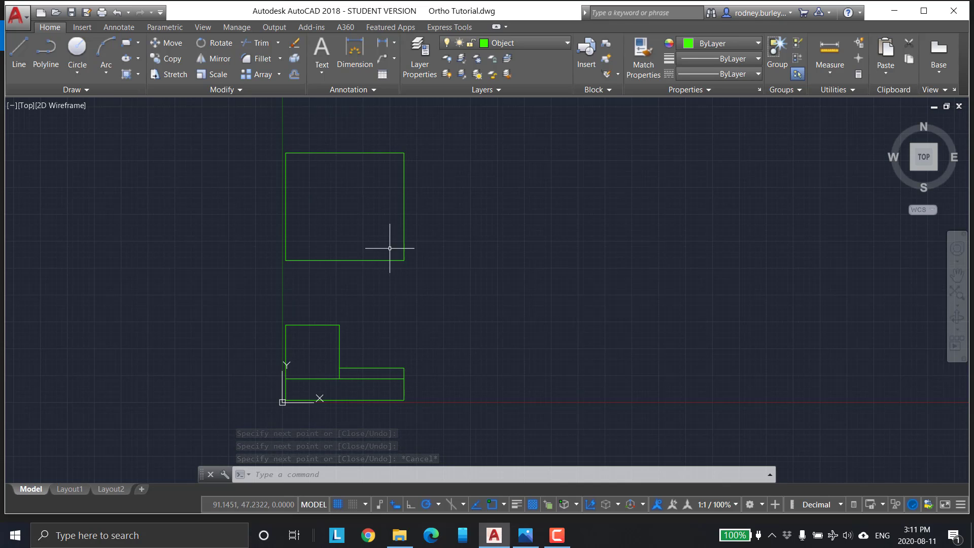
Check the cube size in the Photos image, and draw a 25 line down from the top view's upper edge, 25 from its left corner
key("alt+Tab")
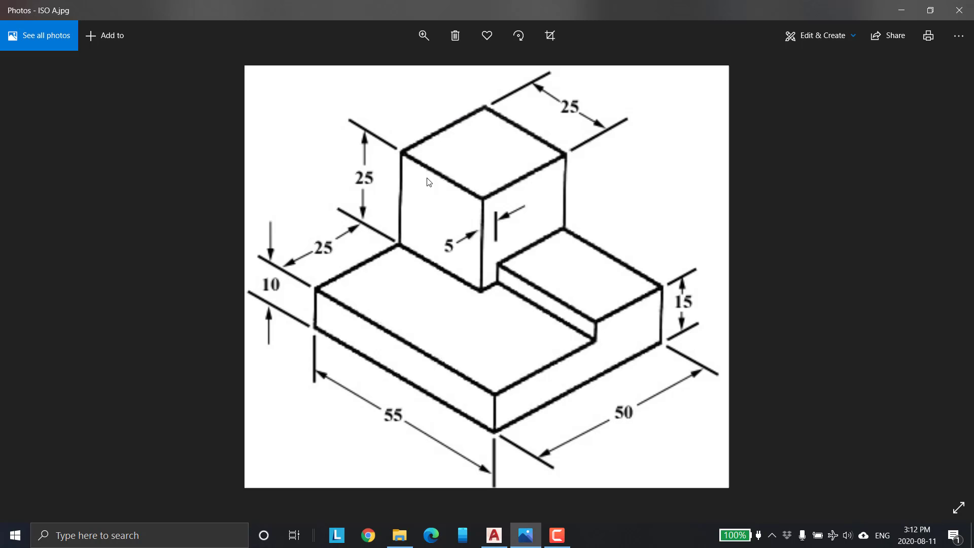
key("alt+Tab")
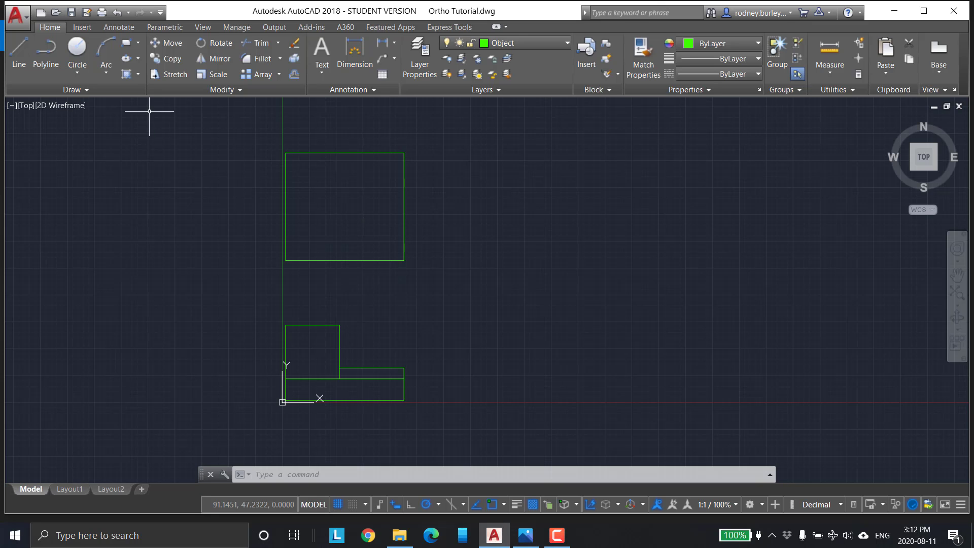
left_click(19, 53)
scroll(371, 167, "up", 1)
middle_click_drag(333, 185, 504, 305)
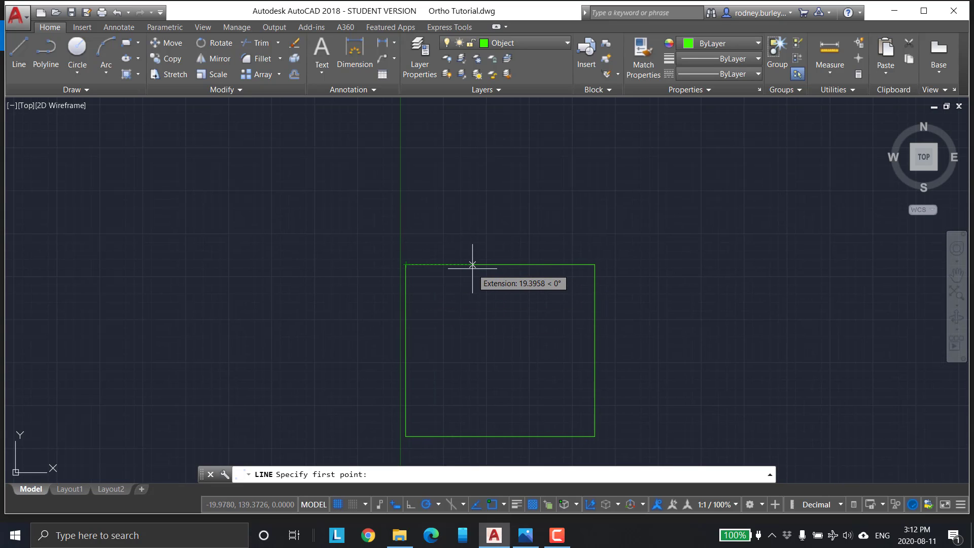
type("25")
key("Return")
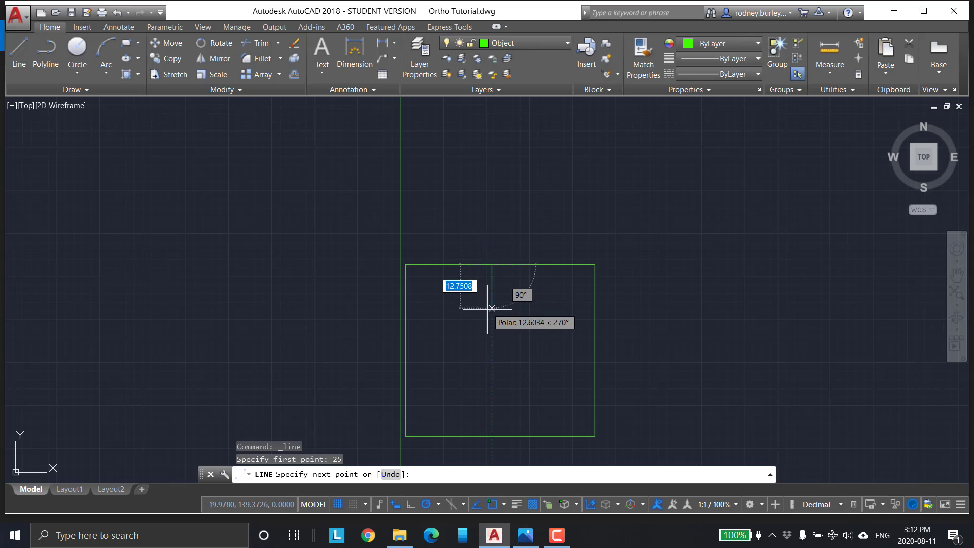
type("2")
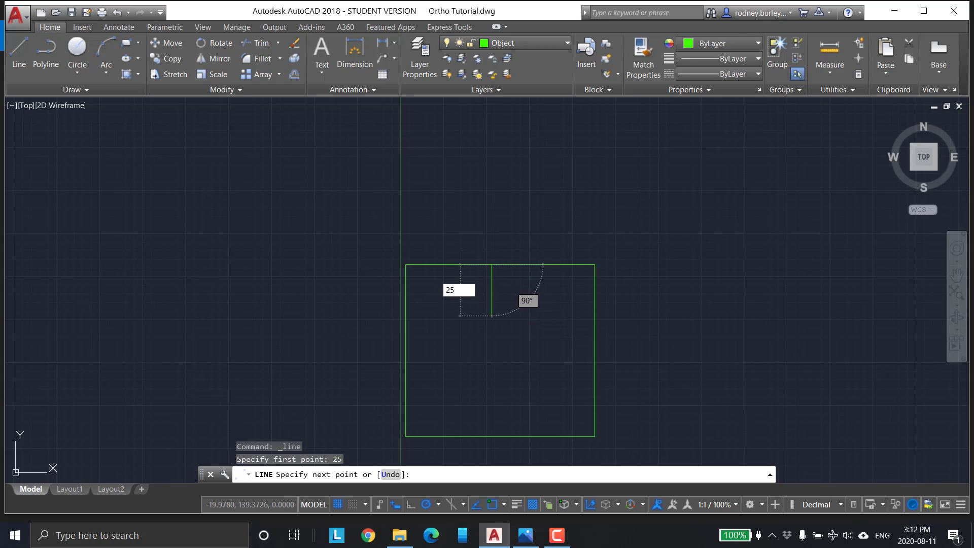
type("5")
key("Return")
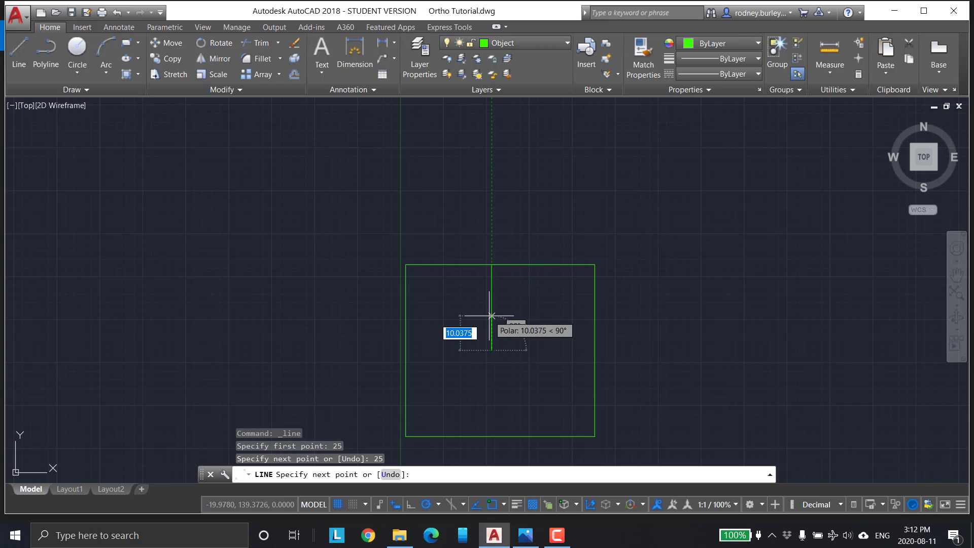
Close off the cube's square by extending the line horizontally to the top view's left edge
left_click(406, 350)
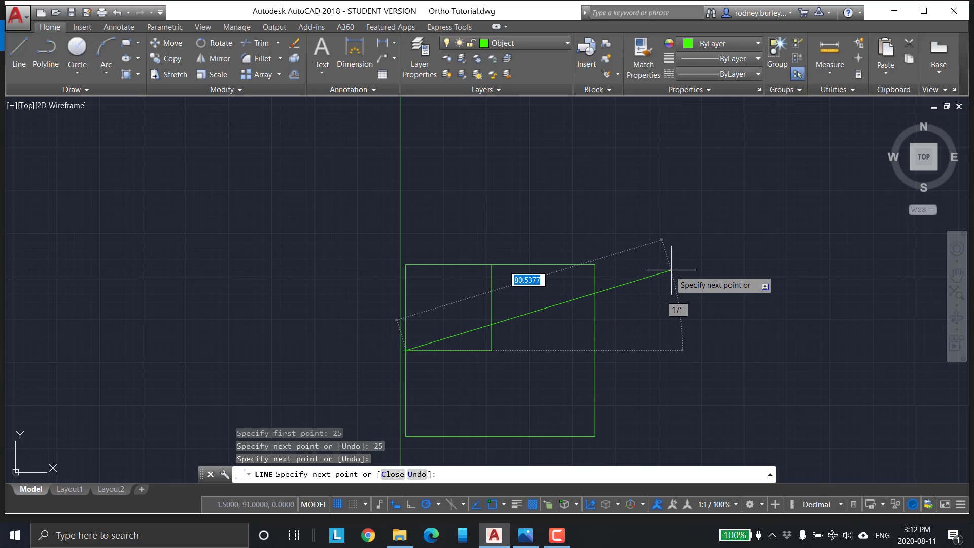
key("Escape")
middle_click_drag(677, 289, 610, 237)
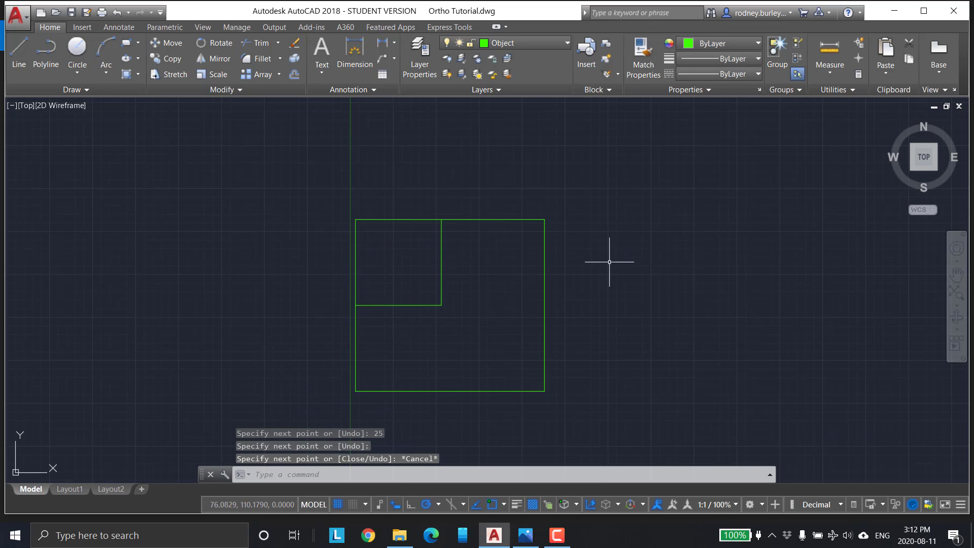
key("alt+Tab")
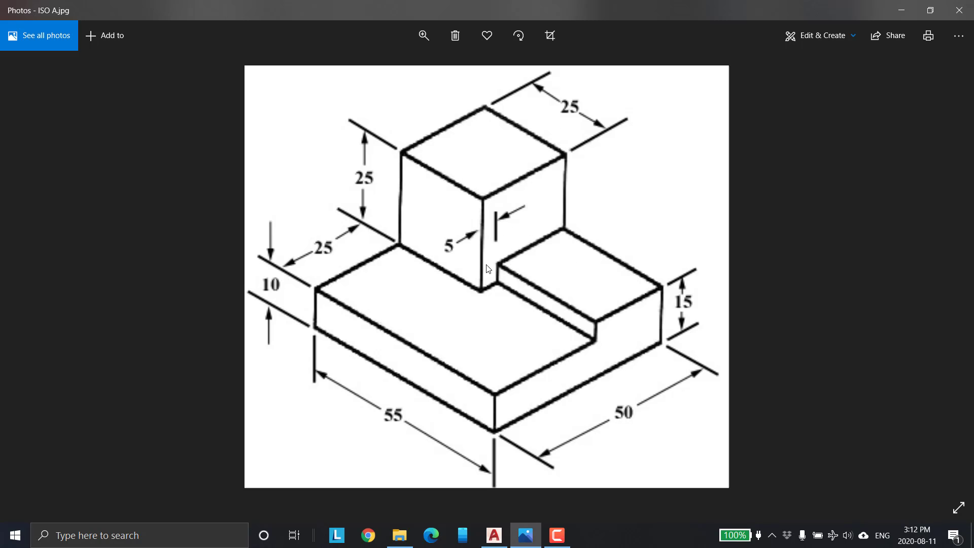
key("alt+Tab")
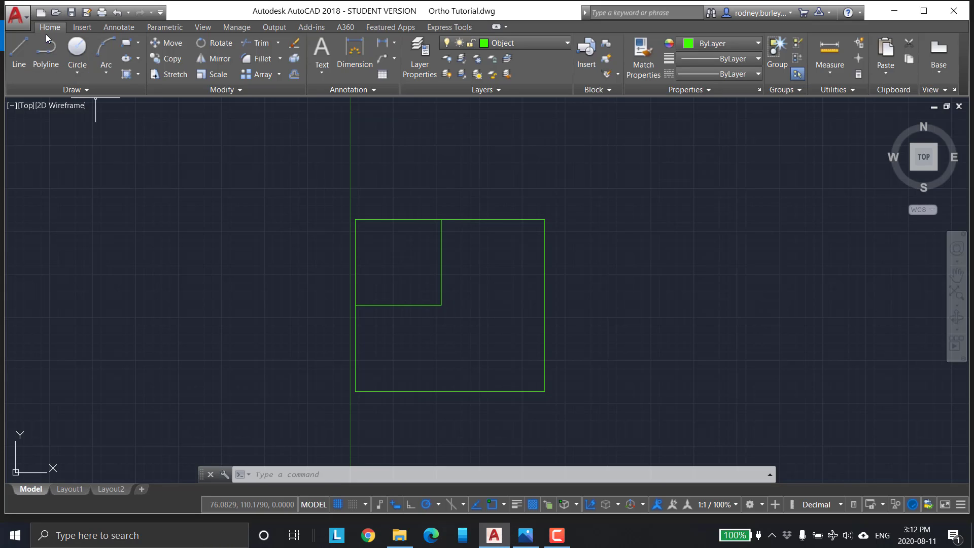
left_click(21, 43)
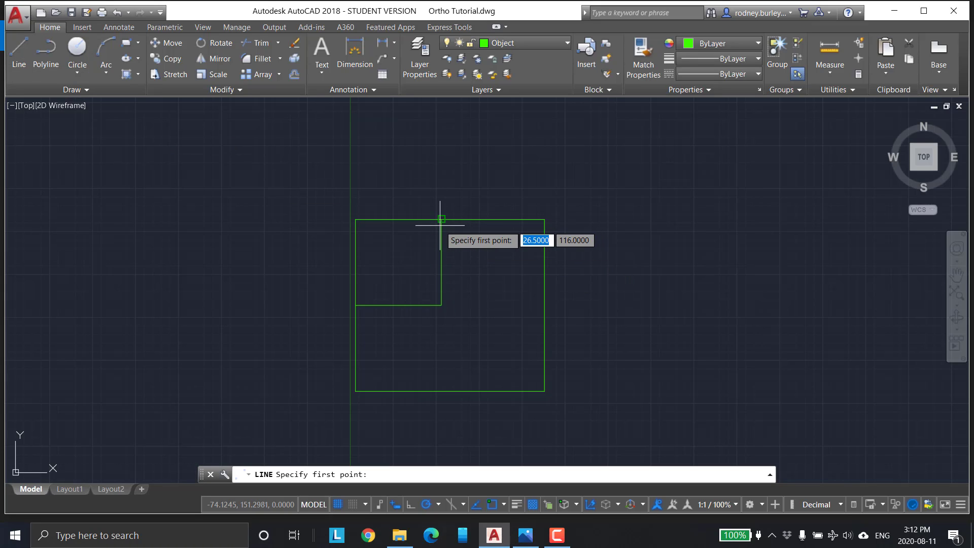
type("20")
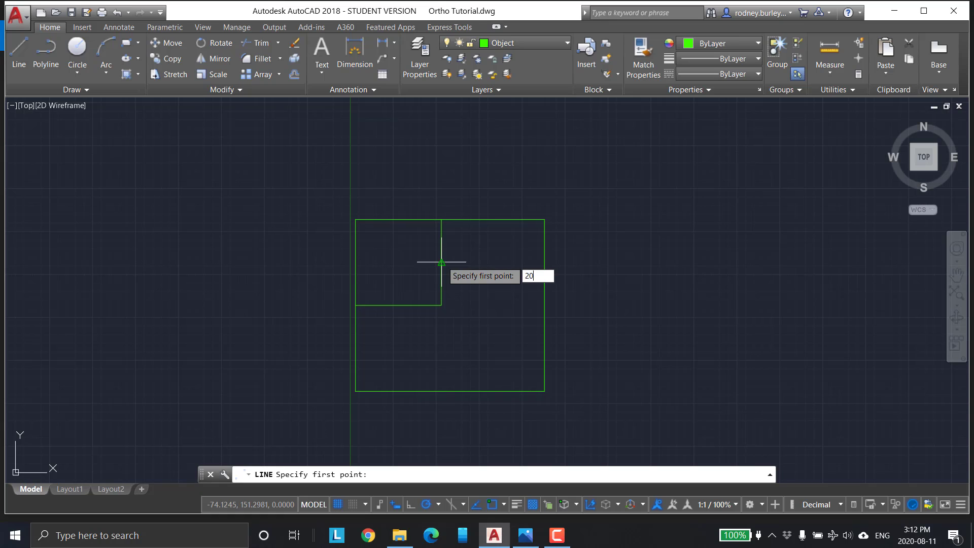
key("Return")
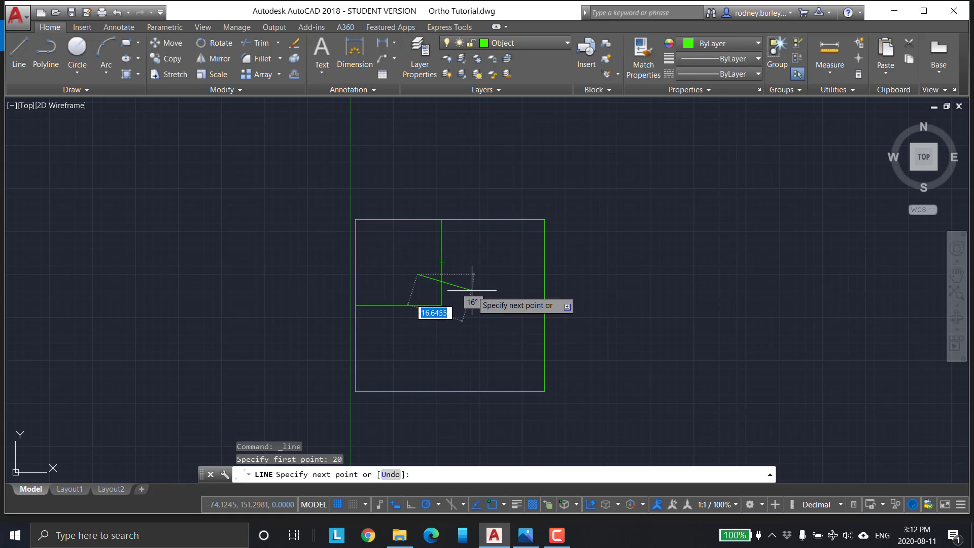
key("Escape")
Draw the step outline from the square's upper-right corner, 20 down and horizontally to the top view's right edge
left_click(19, 51)
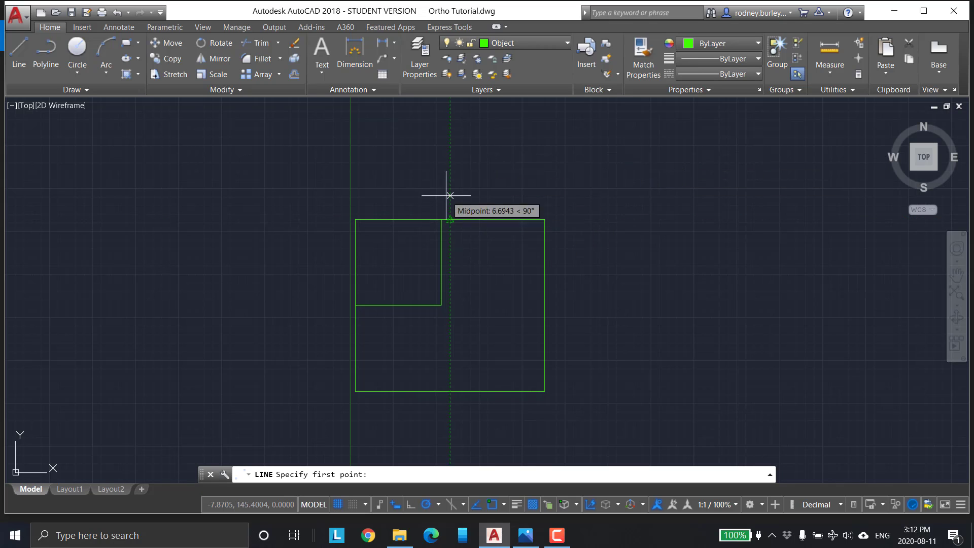
left_click(442, 219)
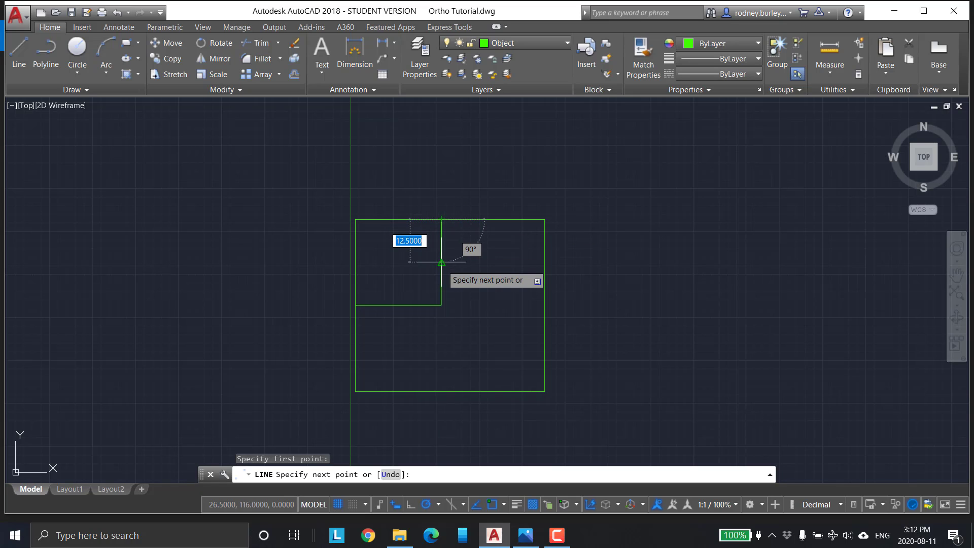
type("20")
key("Return")
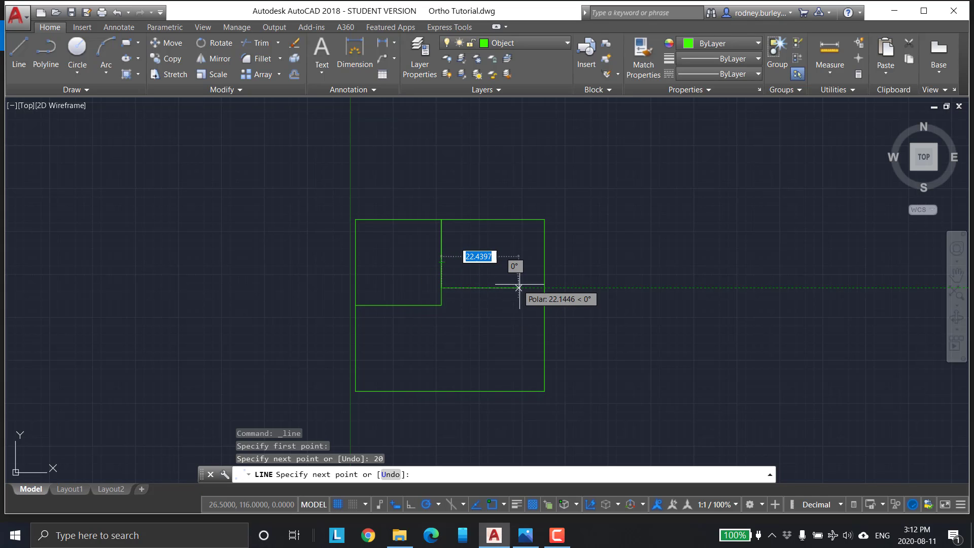
left_click(545, 288)
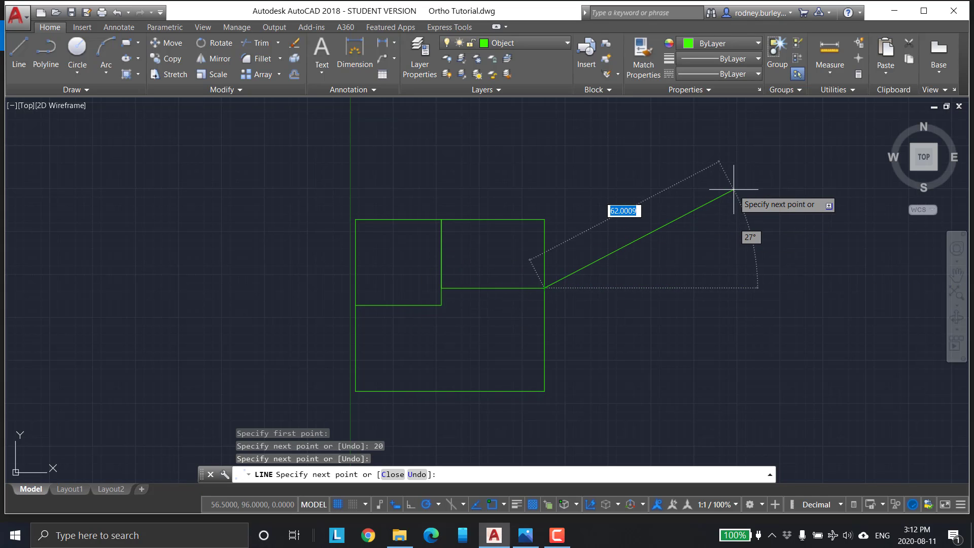
key("Escape")
scroll(617, 273, "down", 4)
middle_click_drag(596, 261, 456, 182)
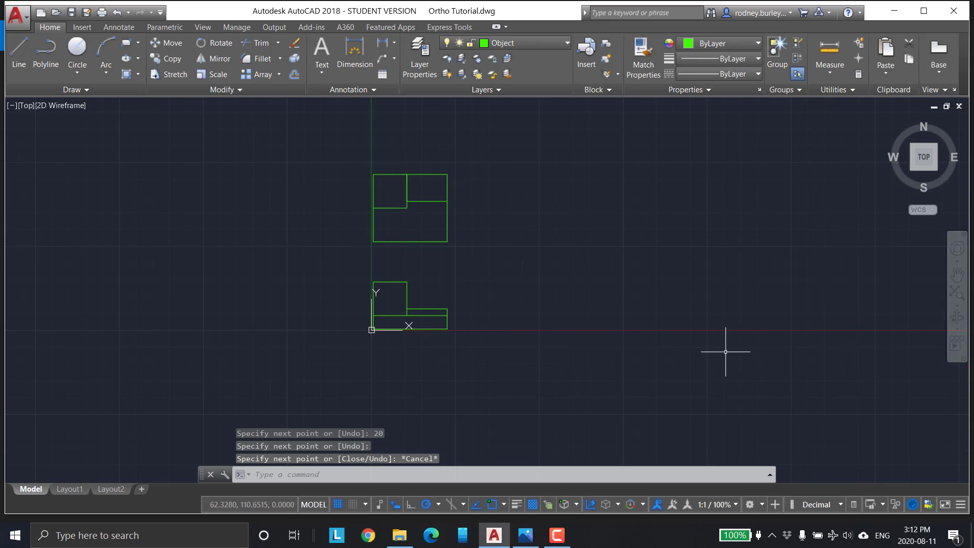
middle_click_drag(556, 190, 543, 228)
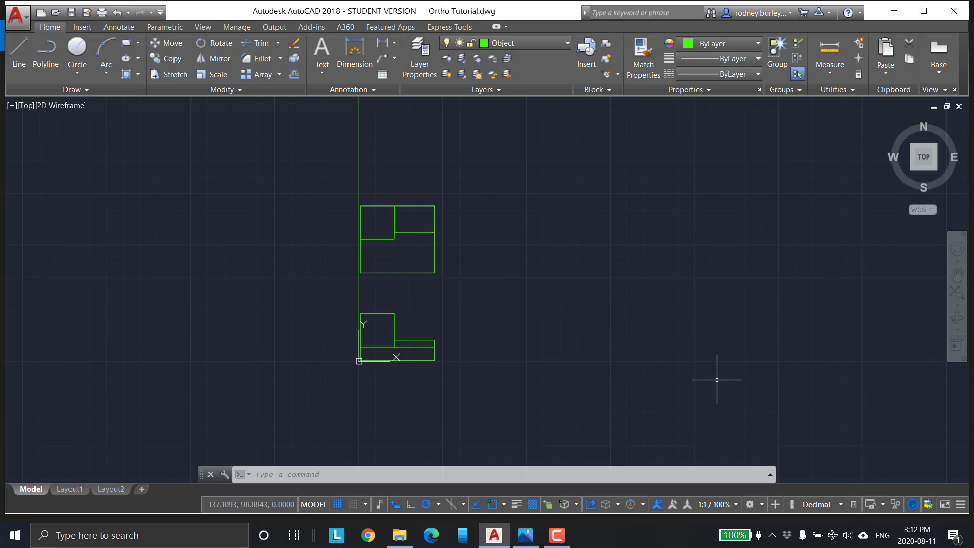
Draw a horizontal line from the upper-right corner of the front view's cube, ending directly above the front view's right edge
scroll(437, 319, "up", 4)
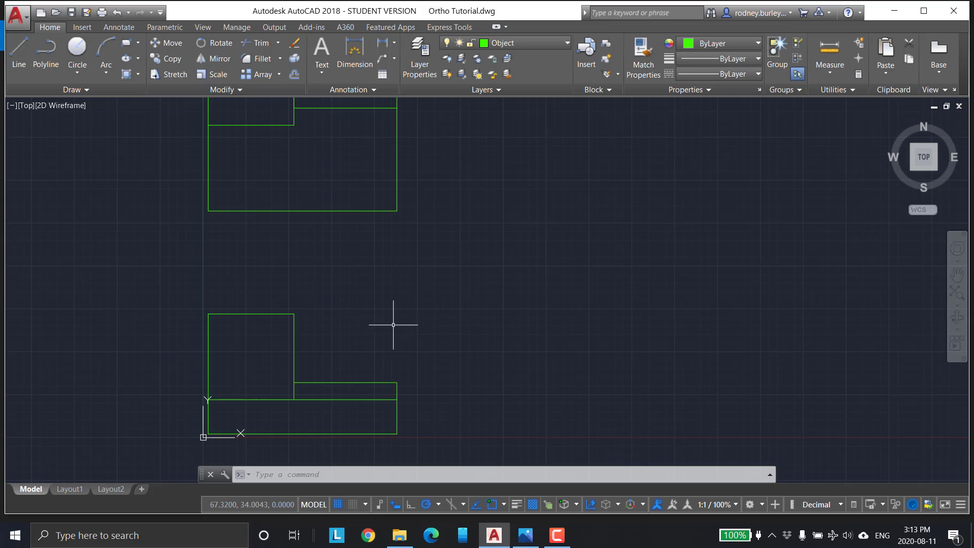
left_click(19, 53)
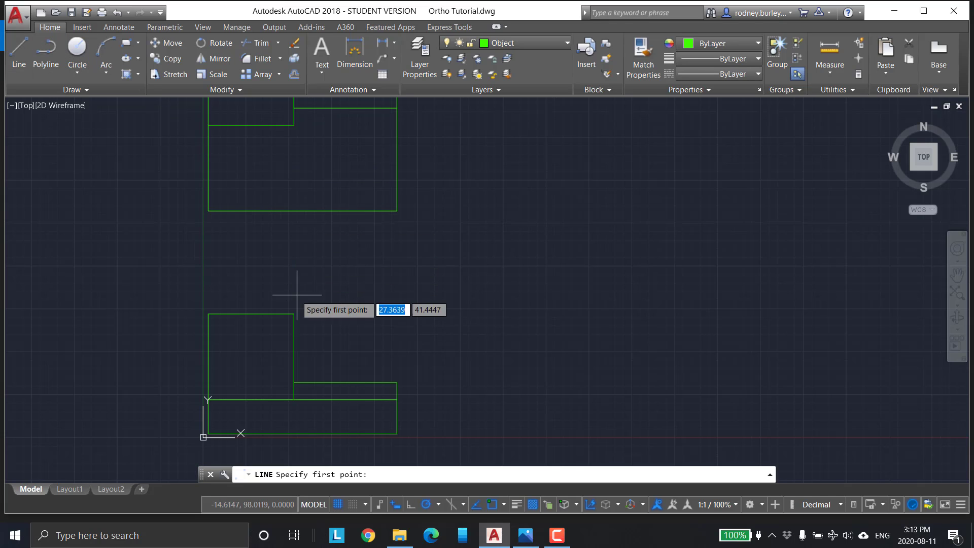
left_click(294, 314)
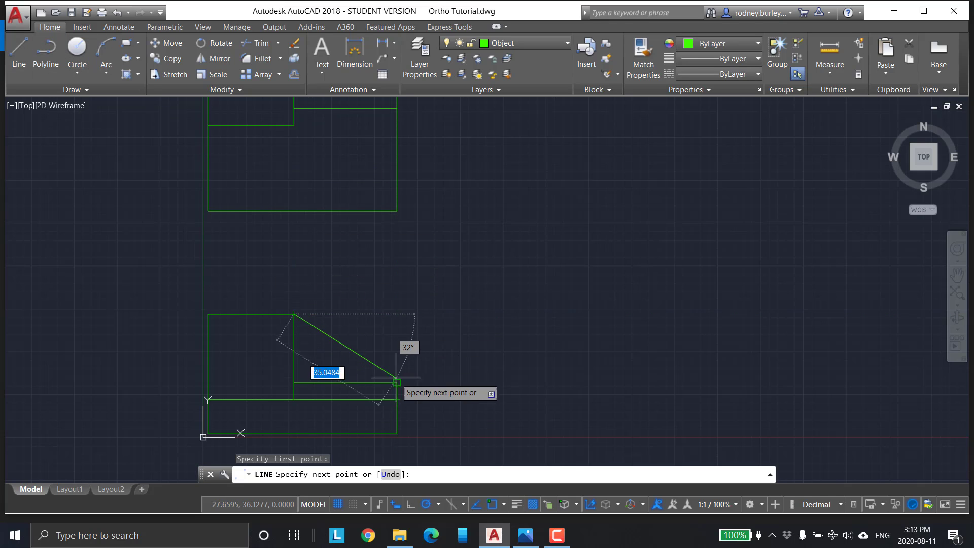
left_click(397, 314)
key("Escape")
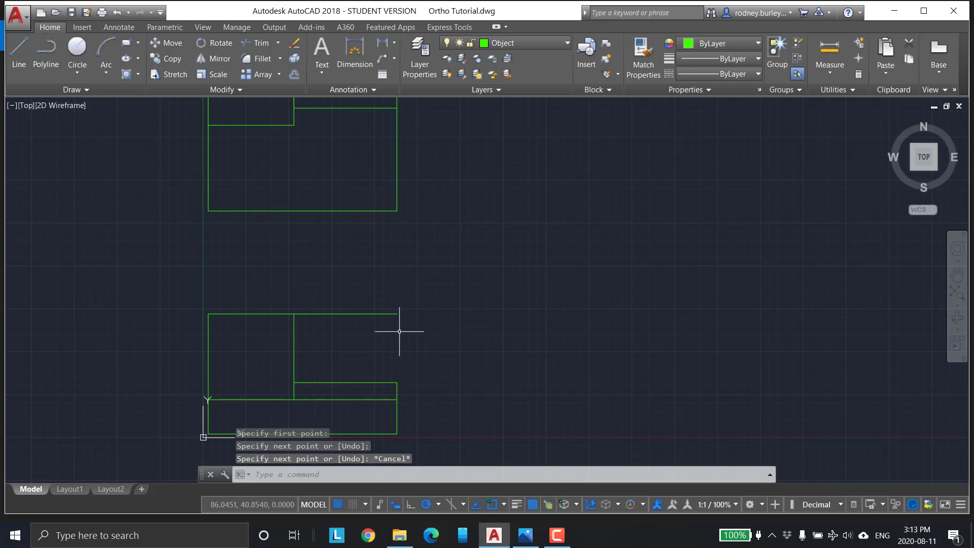
Draw a 45° line up and rightward from the end of the front view's extended upper edge, reaching slightly above the top view
mouse_move(457, 277)
middle_mouse_down()
mouse_move(544, 261)
mouse_move(485, 264)
middle_mouse_up()
scroll(572, 243, "down", 2)
scroll(572, 243, "down", 1)
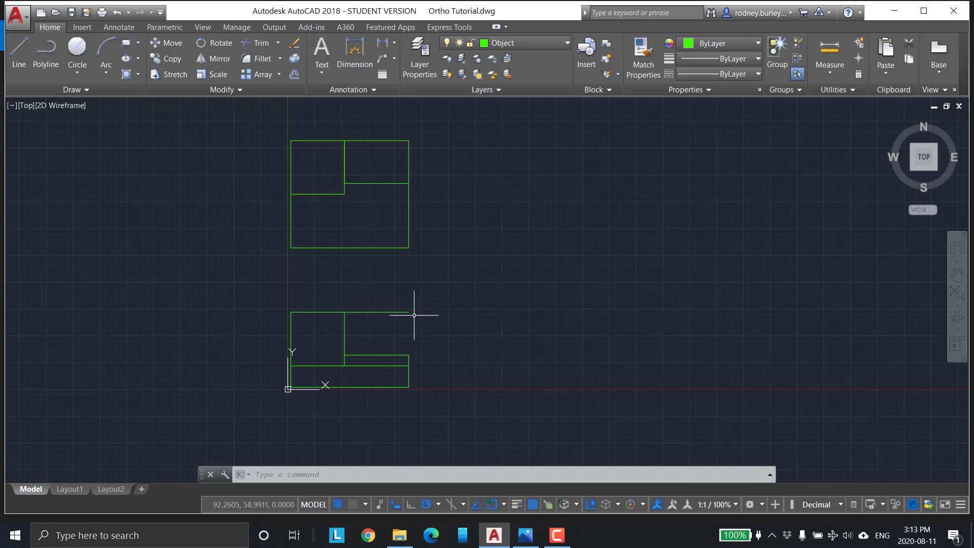
left_click(19, 50)
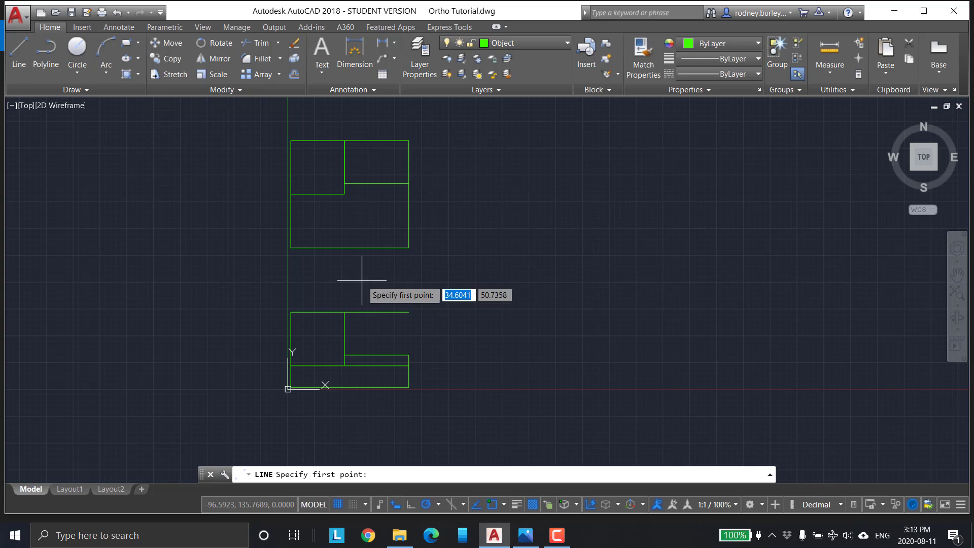
left_click(410, 311)
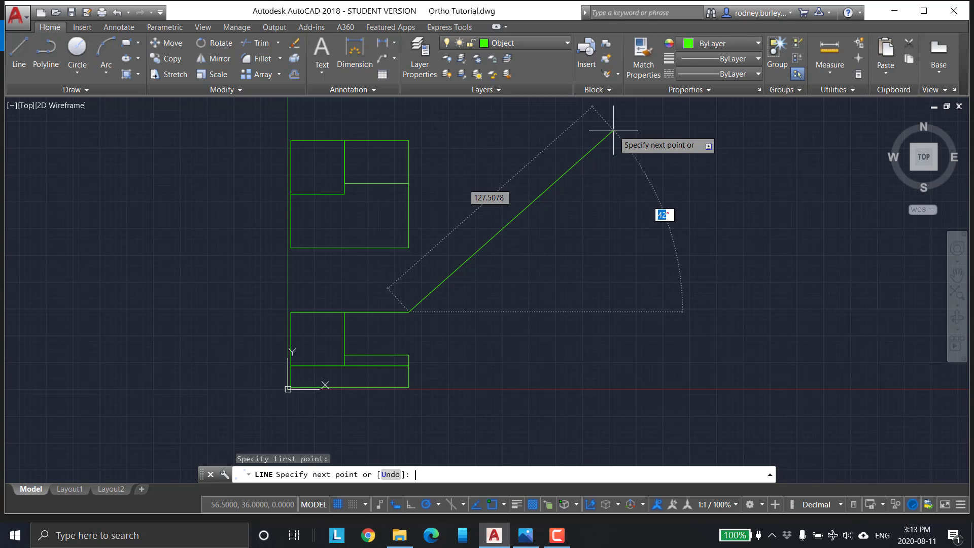
key("Return")
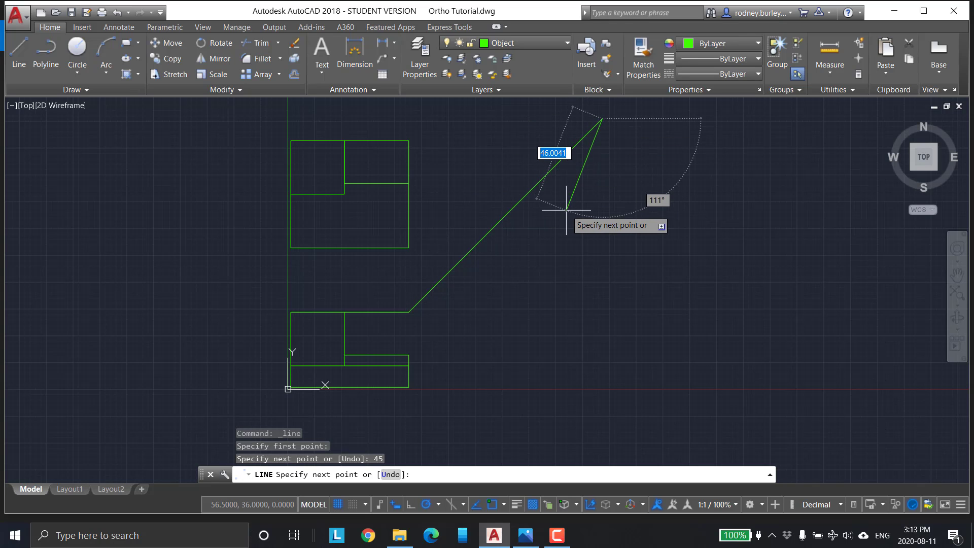
key("Escape")
Try a horizontal projection line from the top view's upper-right corner to the 45° line, and erase it
middle_click_drag(580, 243, 584, 275)
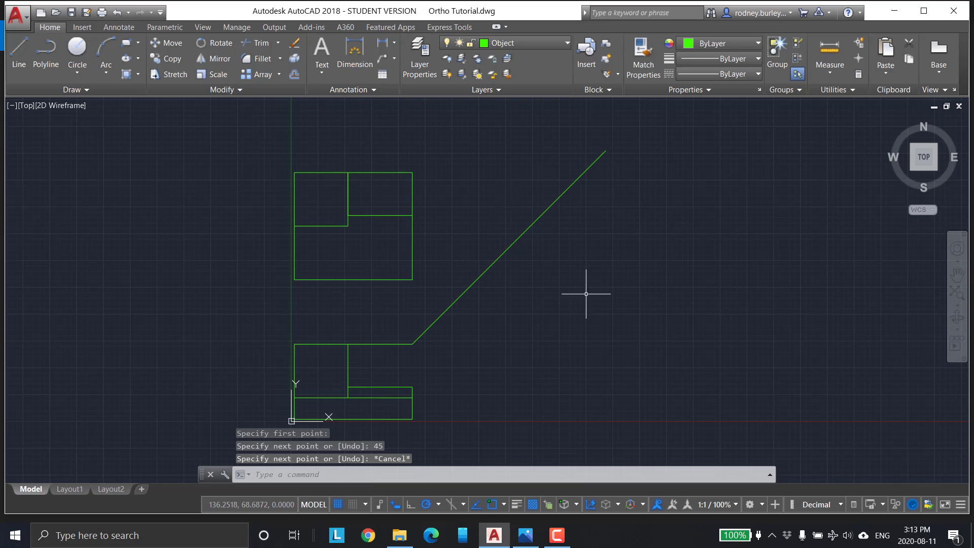
scroll(586, 294, "down", 2)
mouse_move(570, 319)
middle_mouse_down()
mouse_move(532, 245)
mouse_move(457, 276)
middle_mouse_up()
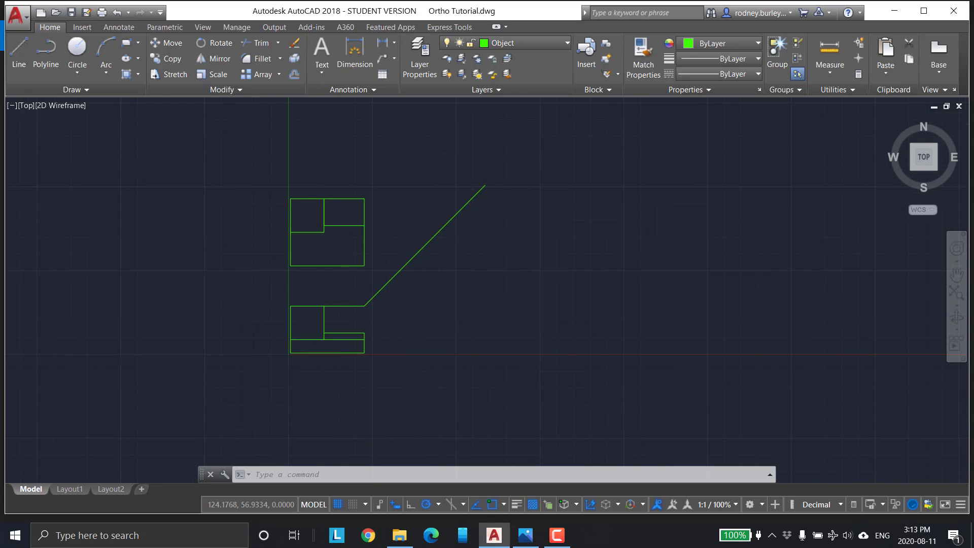
scroll(489, 272, "up", 2)
middle_click_drag(489, 272, 529, 320)
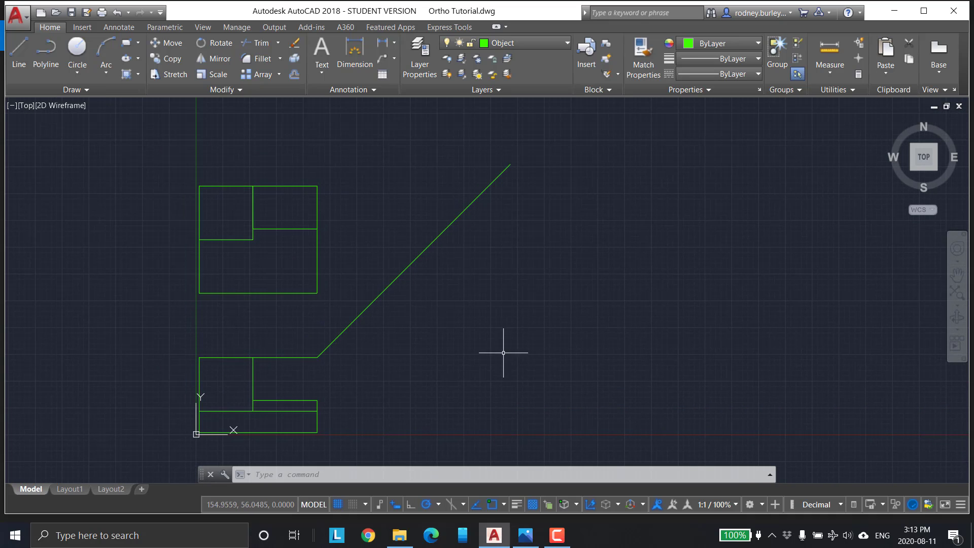
middle_click_drag(503, 353, 511, 342)
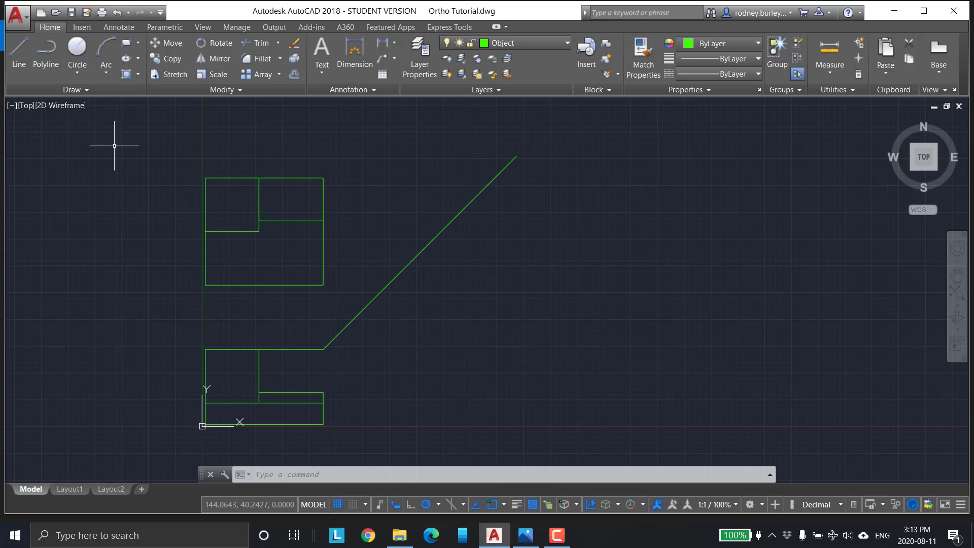
left_click(18, 50)
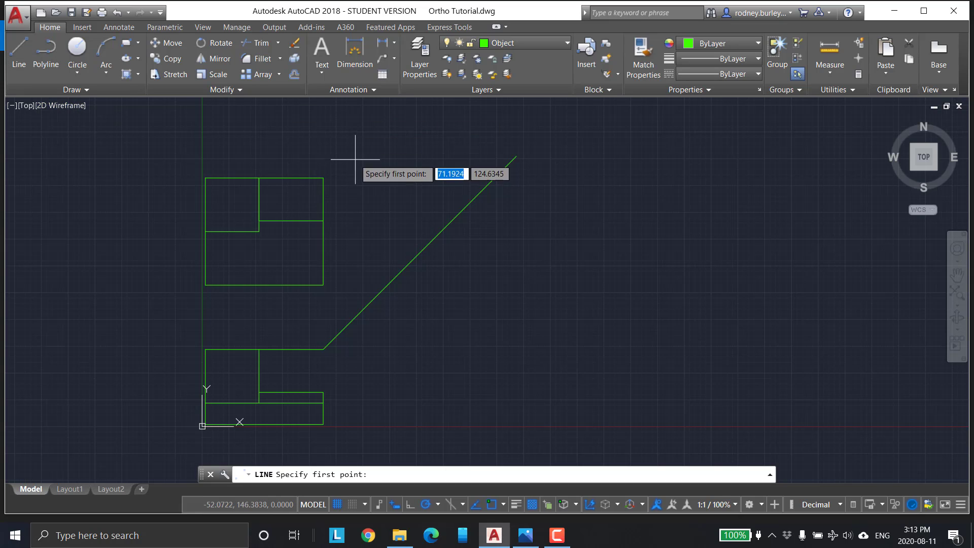
left_click(323, 178)
left_click(495, 178)
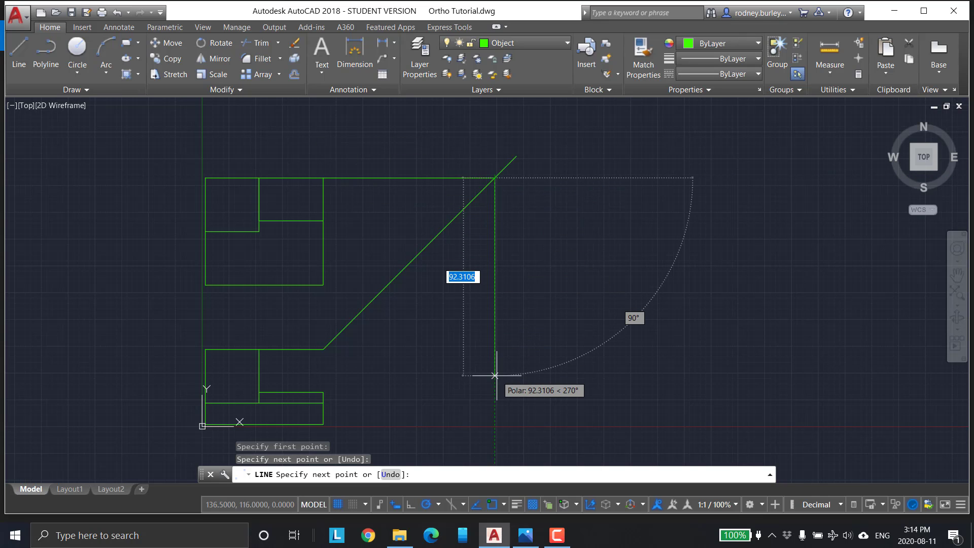
key("Escape")
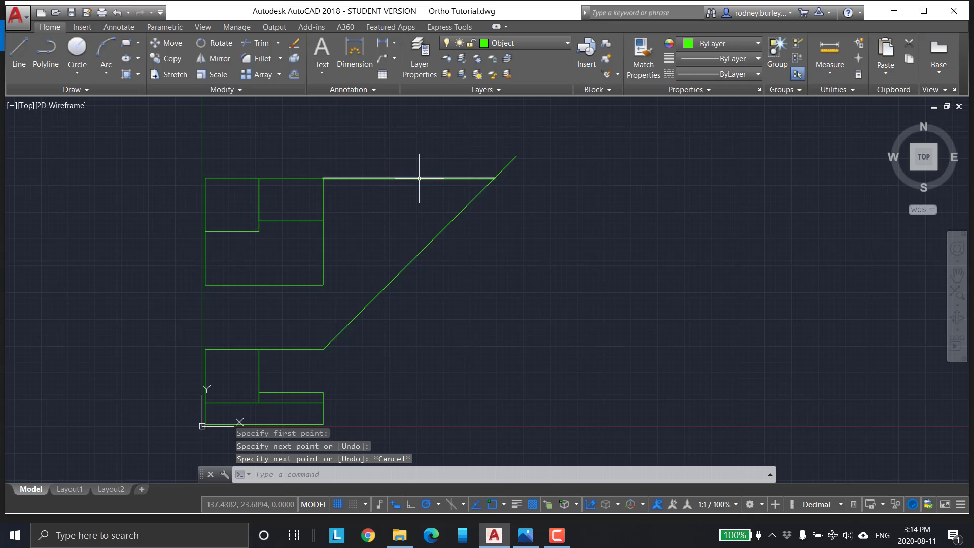
left_click(419, 177)
key("Delete")
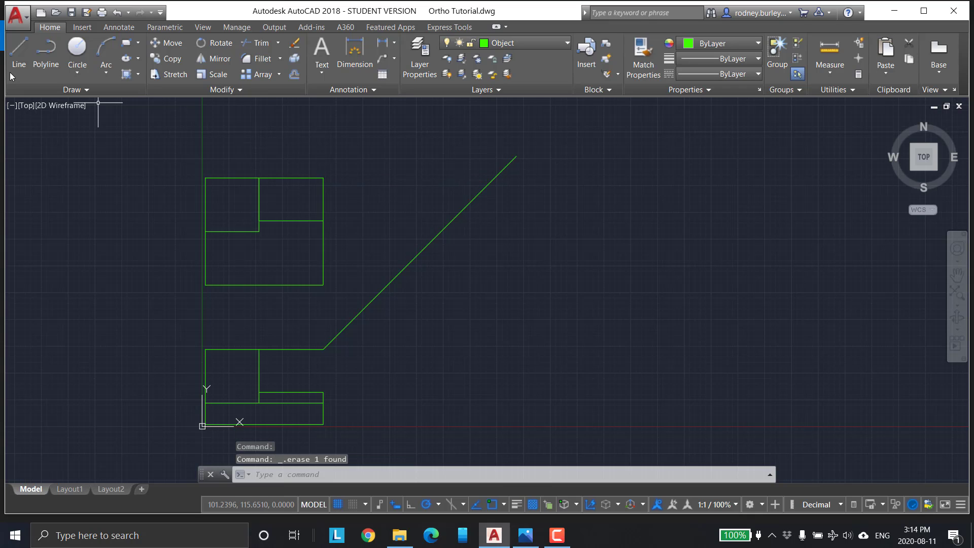
Draw a vertical line from the 45° line, level with the top view's upper edge, down to the front view's bottom level
left_click(20, 51)
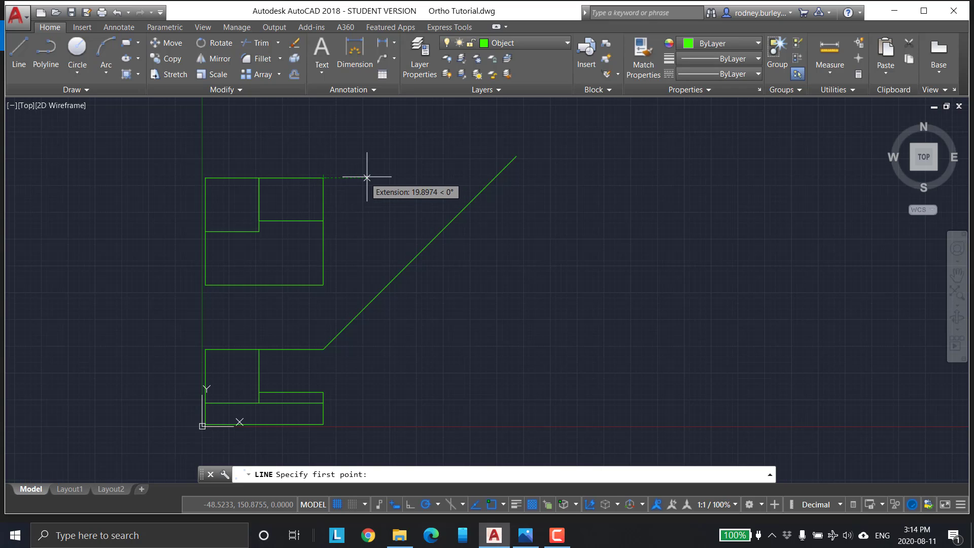
left_click(495, 177)
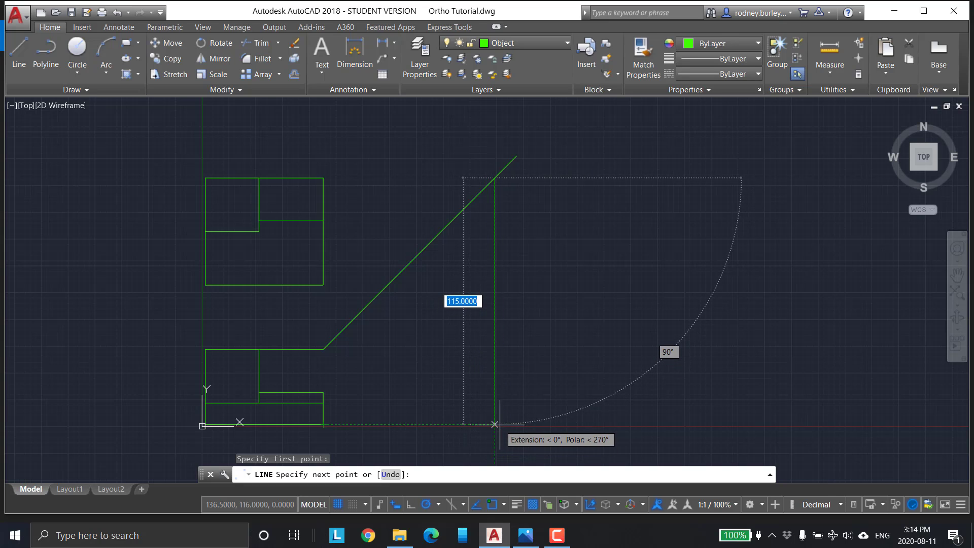
left_click(495, 423)
key("Escape")
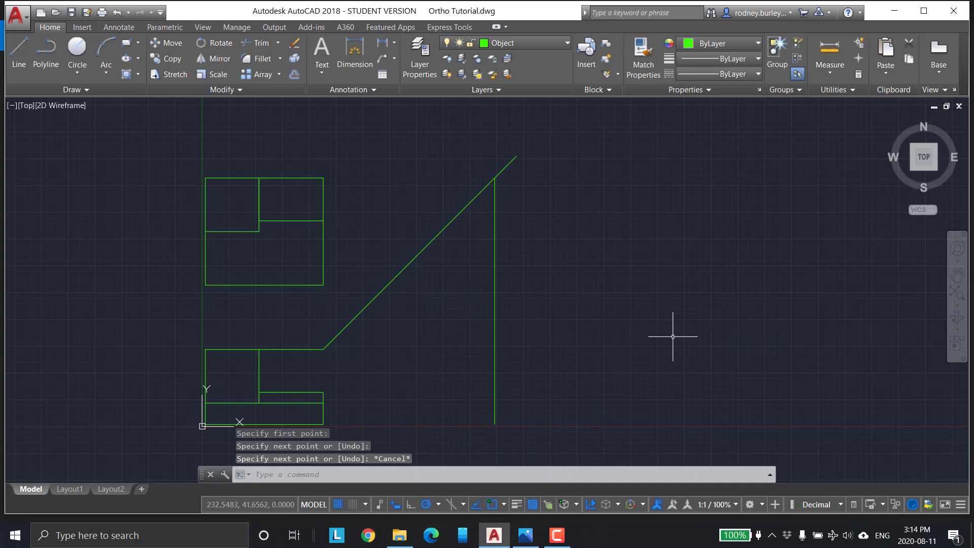
Project the top view's lower-right corner horizontally to the 45° line and down vertically to the front view's bottom level
middle_click_drag(614, 280, 630, 237)
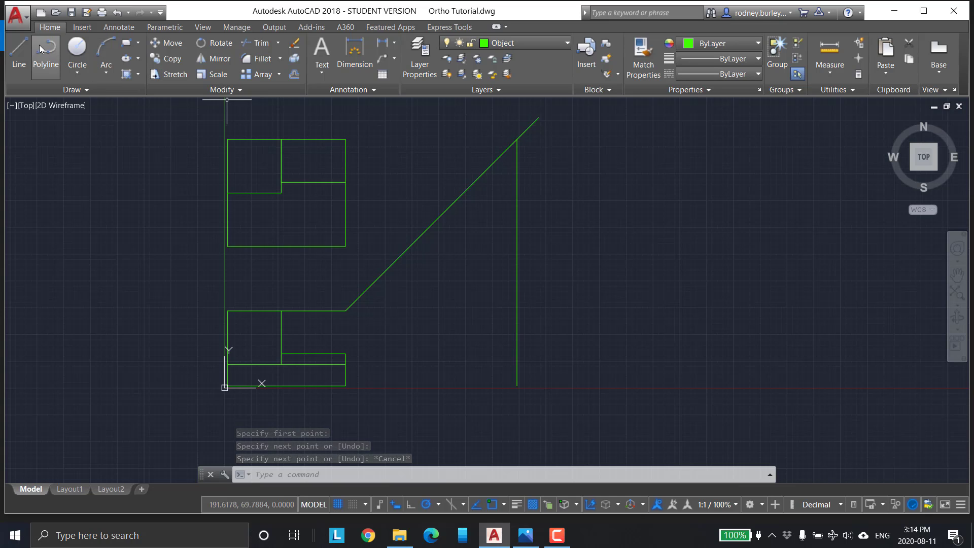
left_click(19, 51)
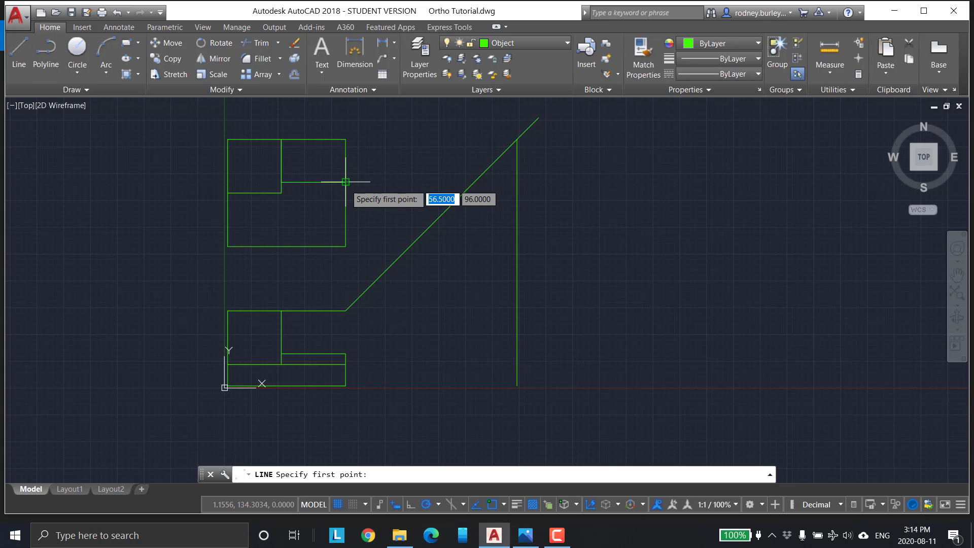
left_click(343, 247)
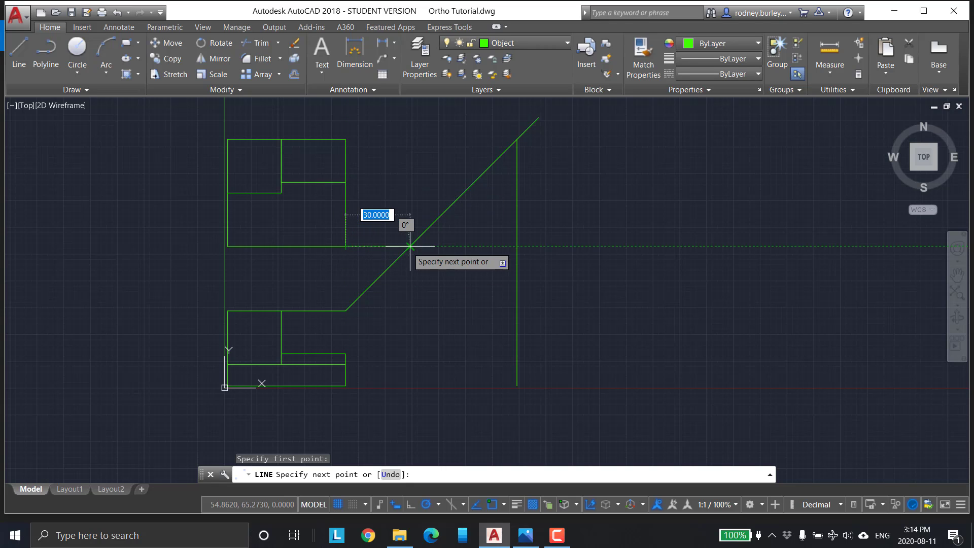
left_click(410, 247)
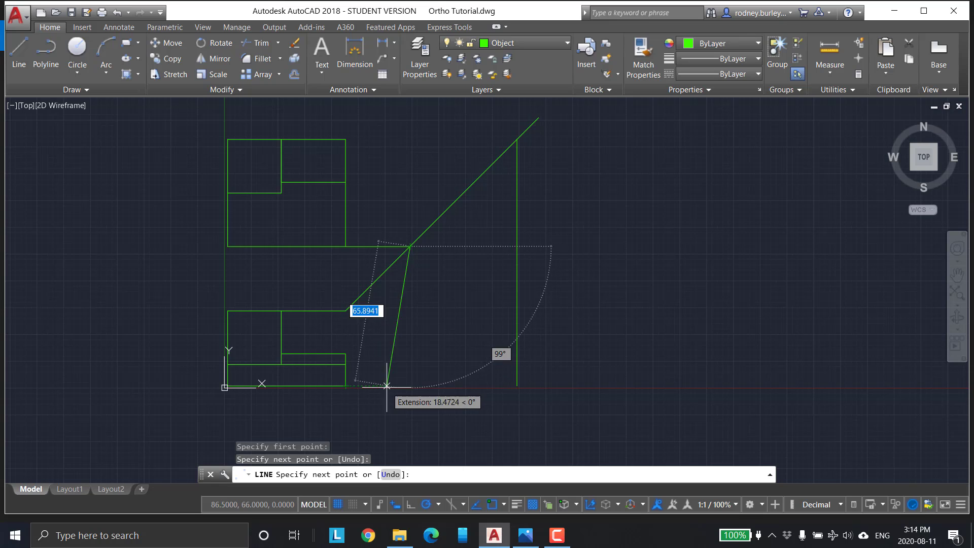
left_click(410, 386)
key("Escape")
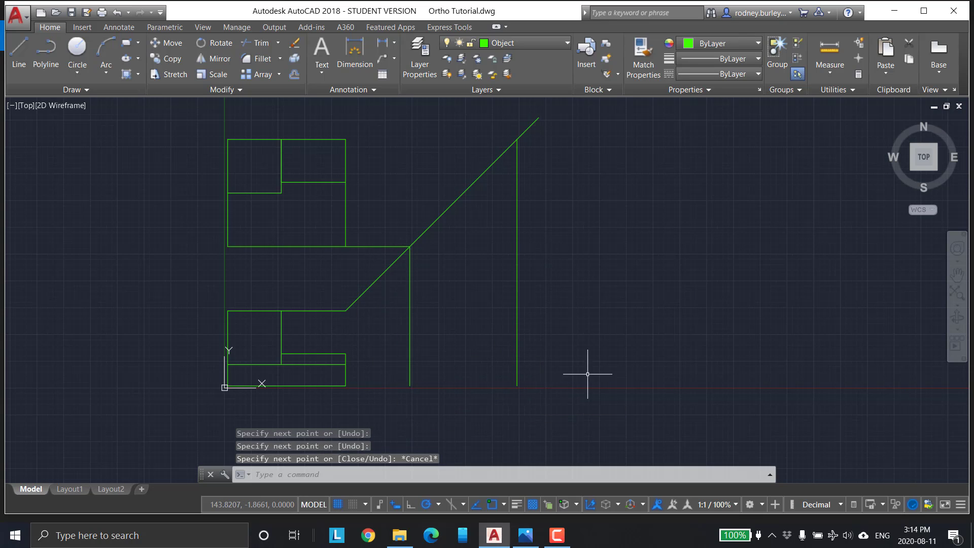
Draw the side view's bottom edge by joining the lower ends of the two vertical projection lines
left_click(19, 51)
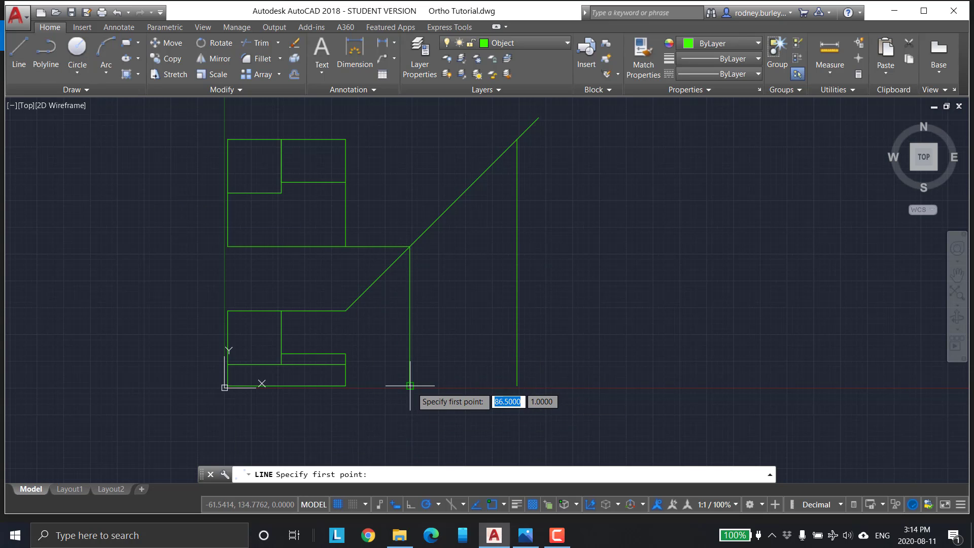
left_click(410, 385)
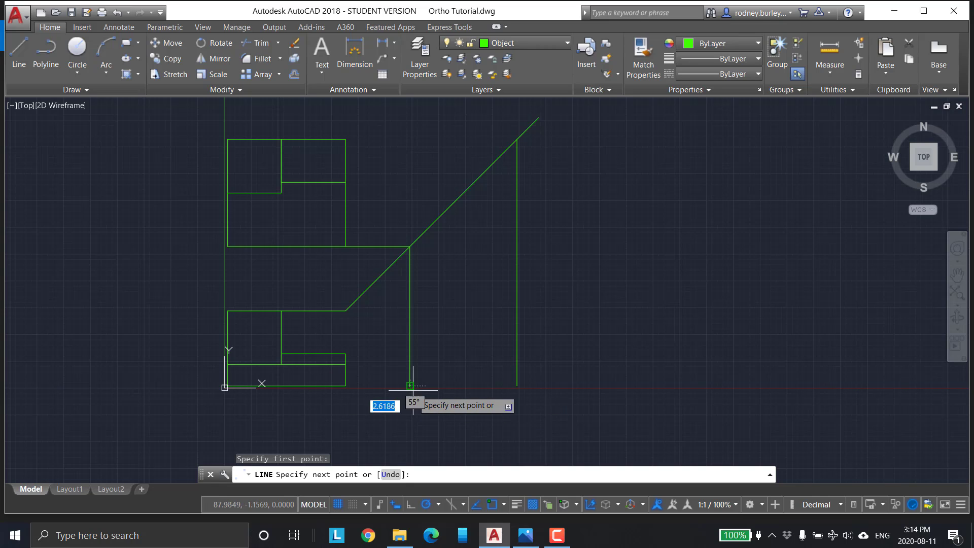
left_click(517, 364)
key("Escape")
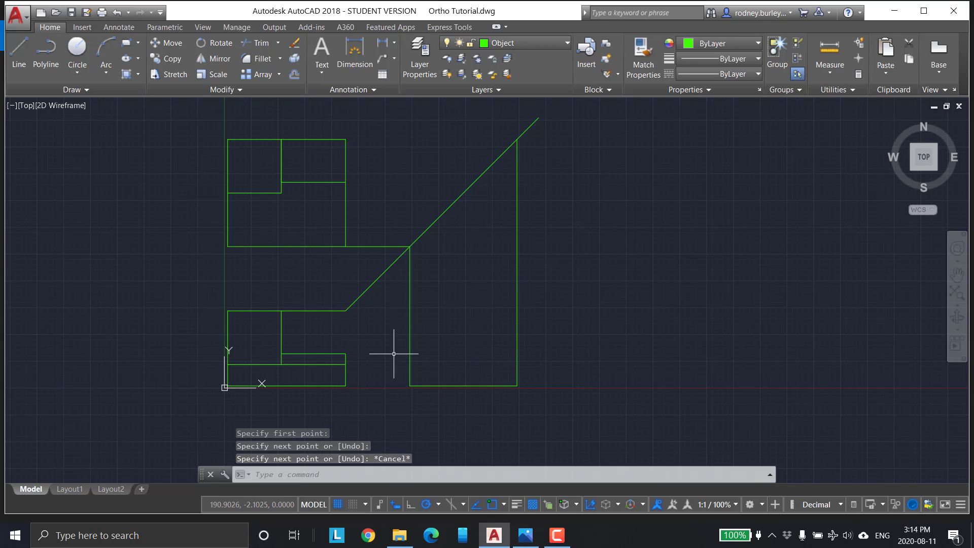
Draw a horizontal line across the side view between its two vertical lines, level with the top of the front view's base
left_click(21, 47)
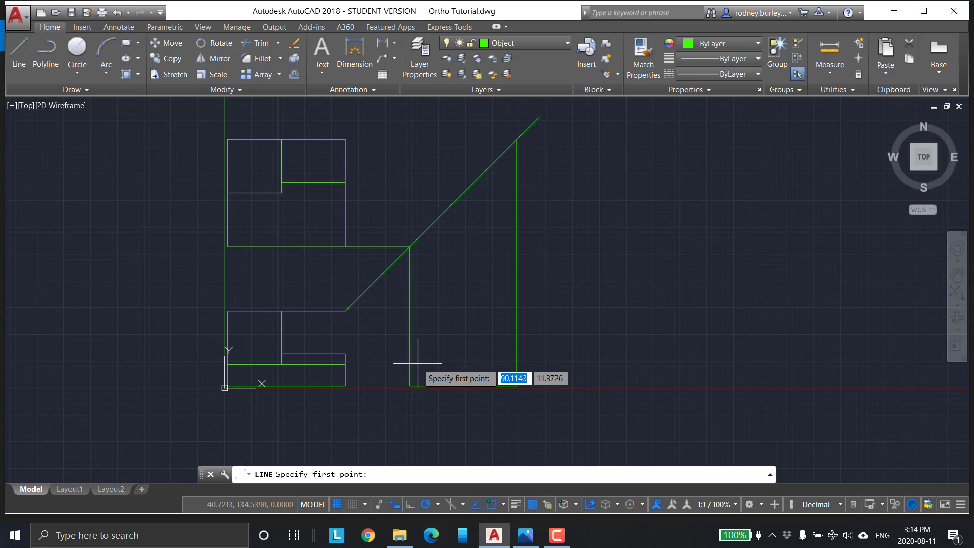
scroll(355, 367, "up", 4)
left_click(337, 362)
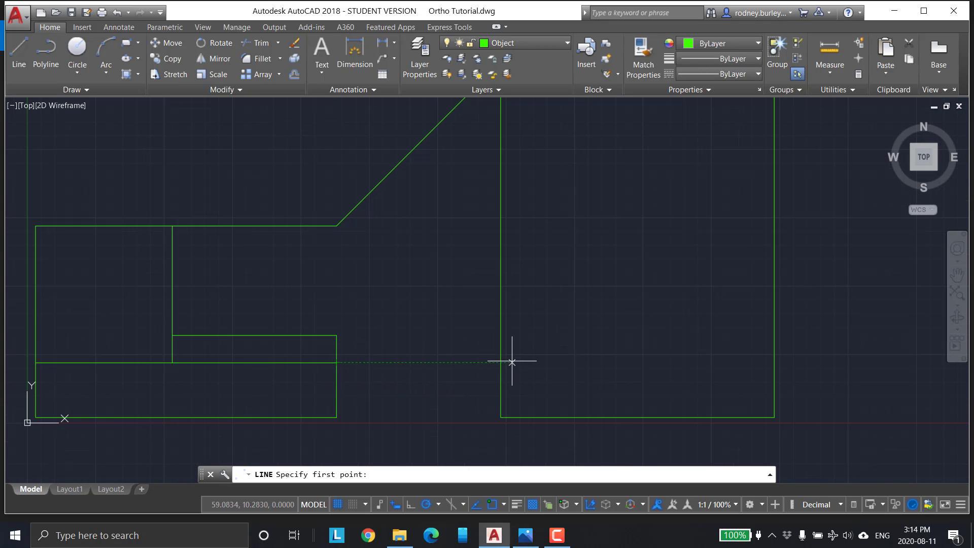
left_click(775, 362)
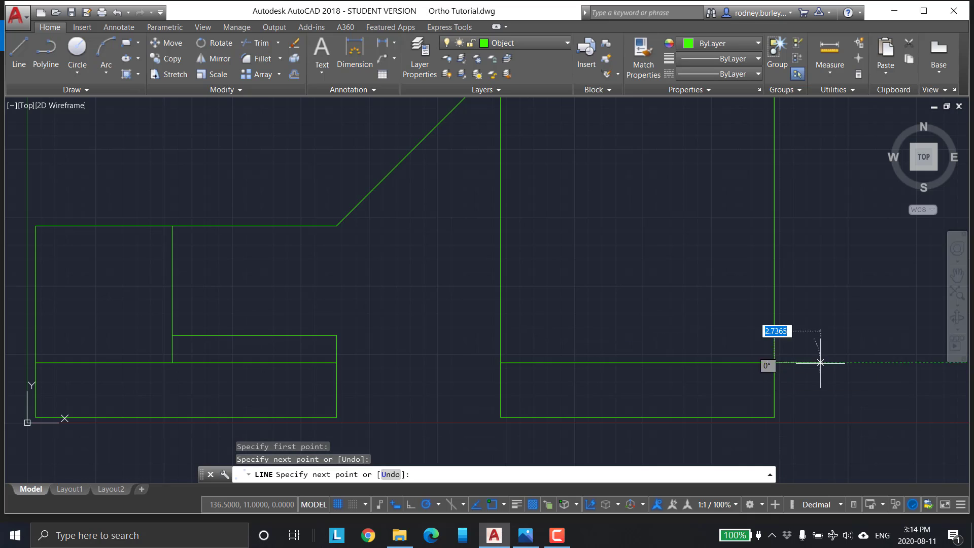
key("Escape")
Draw a horizontal line across the side view between its vertical lines, level with the top of the front view's low step
scroll(873, 321, "down", 3)
scroll(809, 316, "up", 2)
mouse_move(810, 315)
middle_mouse_down()
mouse_move(658, 316)
mouse_move(643, 328)
middle_mouse_up()
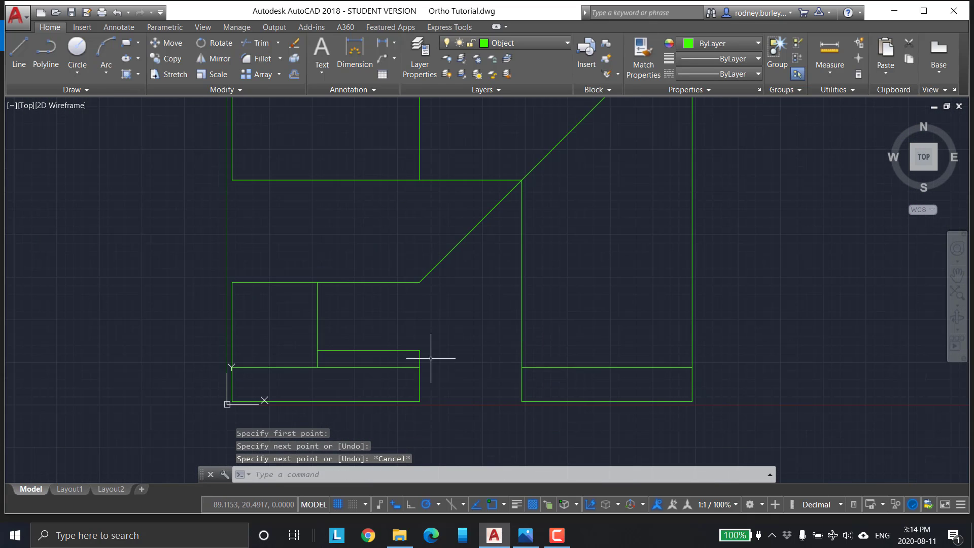
left_click(18, 51)
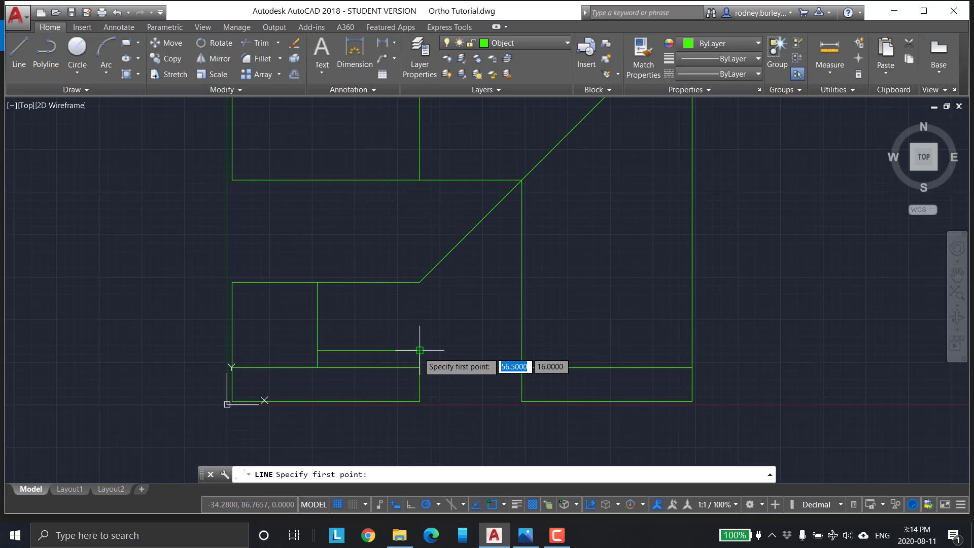
left_click(522, 350)
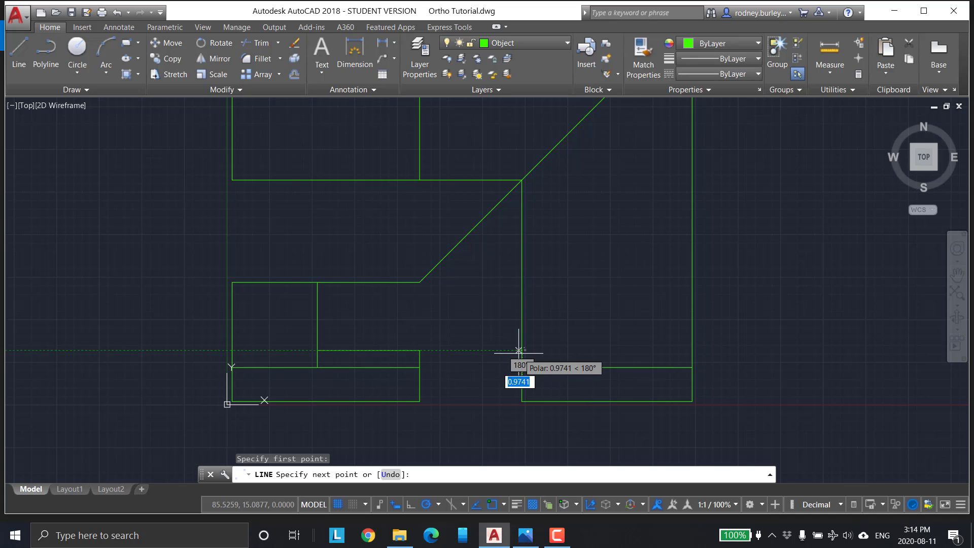
left_click(692, 350)
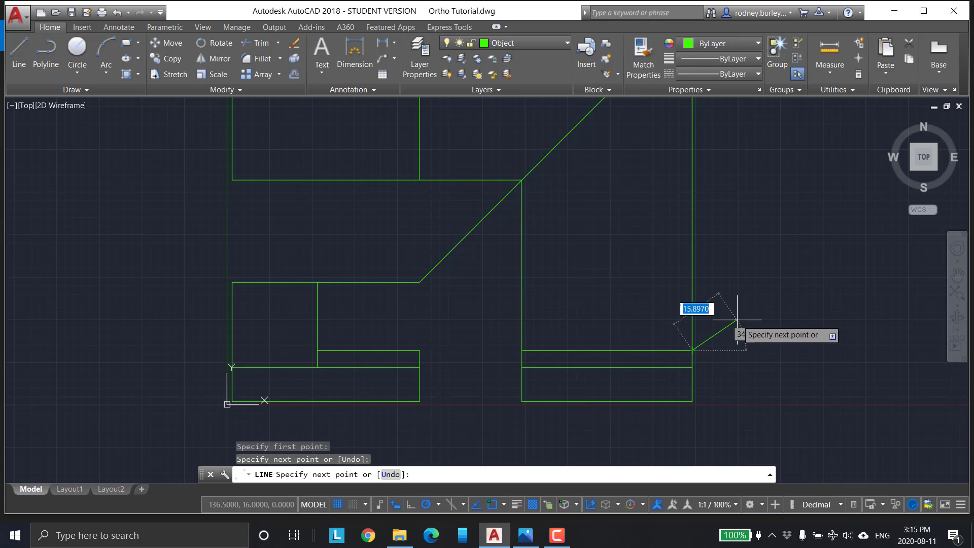
scroll(754, 335, "down", 3)
key("Escape")
mouse_move(738, 262)
middle_mouse_down()
mouse_move(684, 281)
mouse_move(570, 266)
mouse_move(579, 261)
mouse_move(563, 276)
middle_mouse_up()
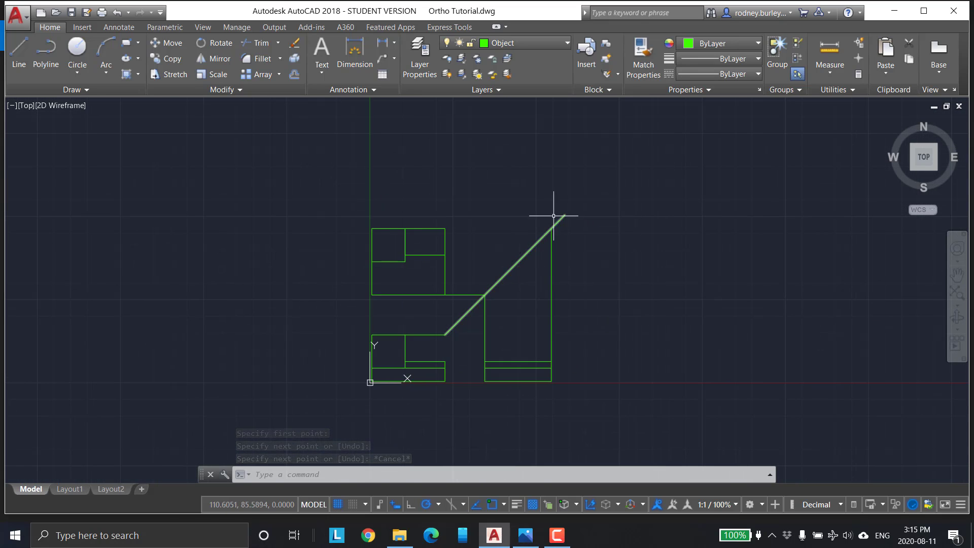
Draw a vertical line from the 45° line, level with the lower edge of the top view's upper-right rectangle, down to the side view's low-step line
left_click(20, 50)
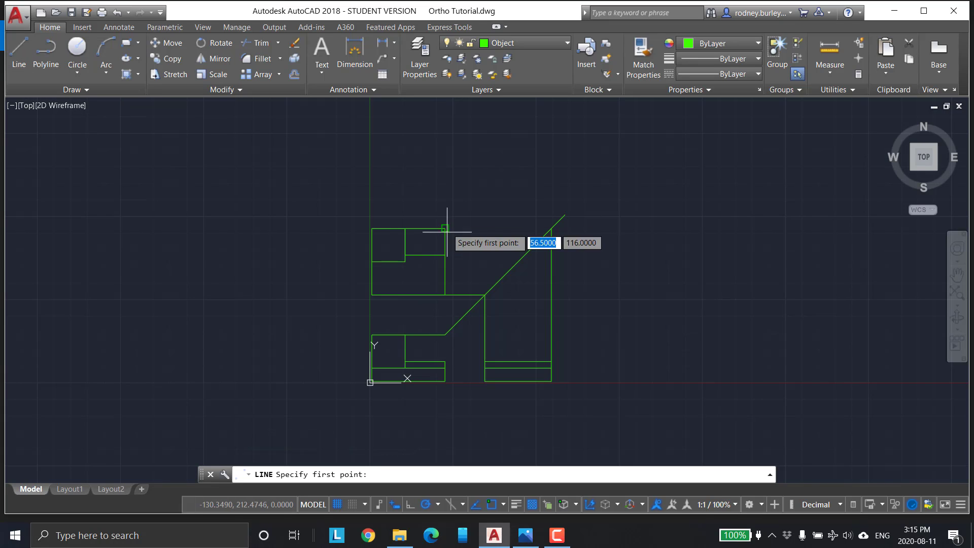
left_click(530, 256)
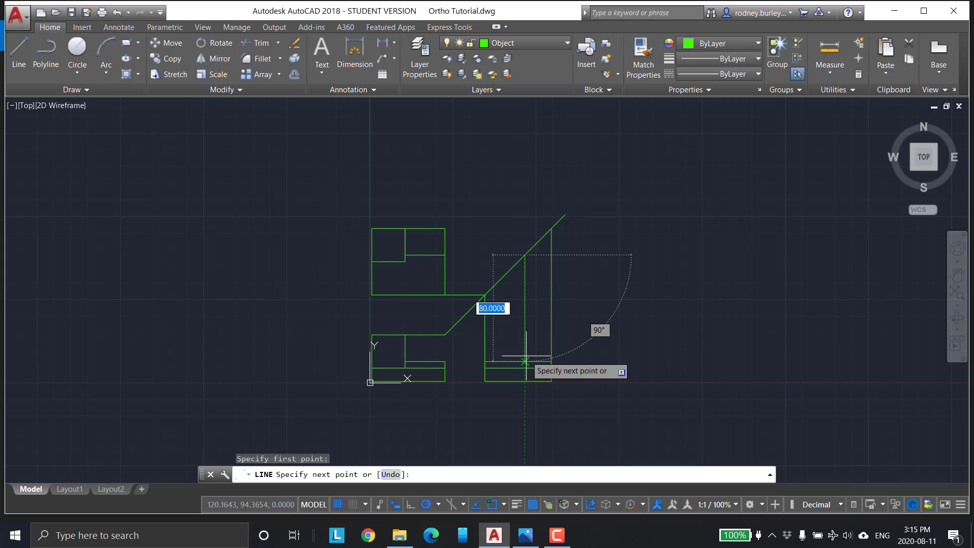
scroll(525, 355, "up", 6)
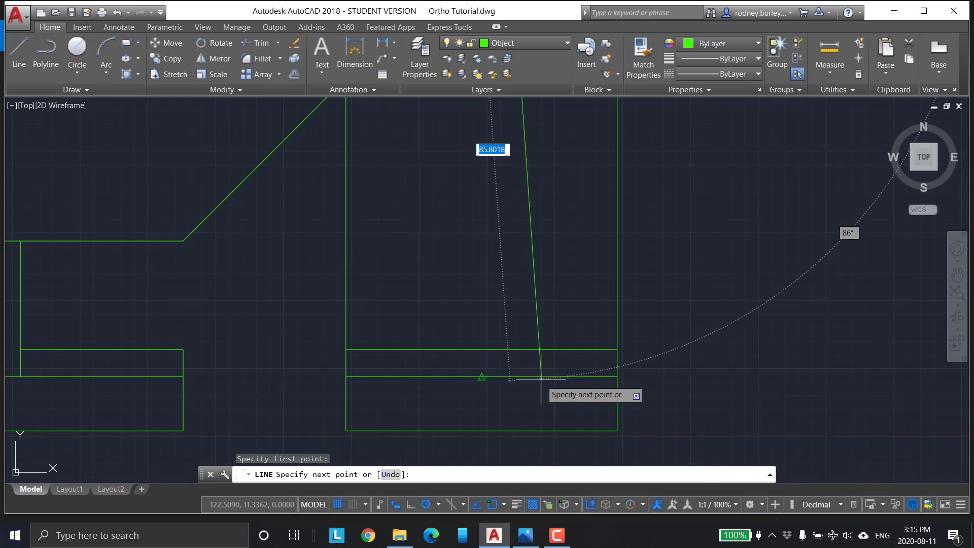
left_click(514, 349)
key("Escape")
scroll(439, 249, "down", 4)
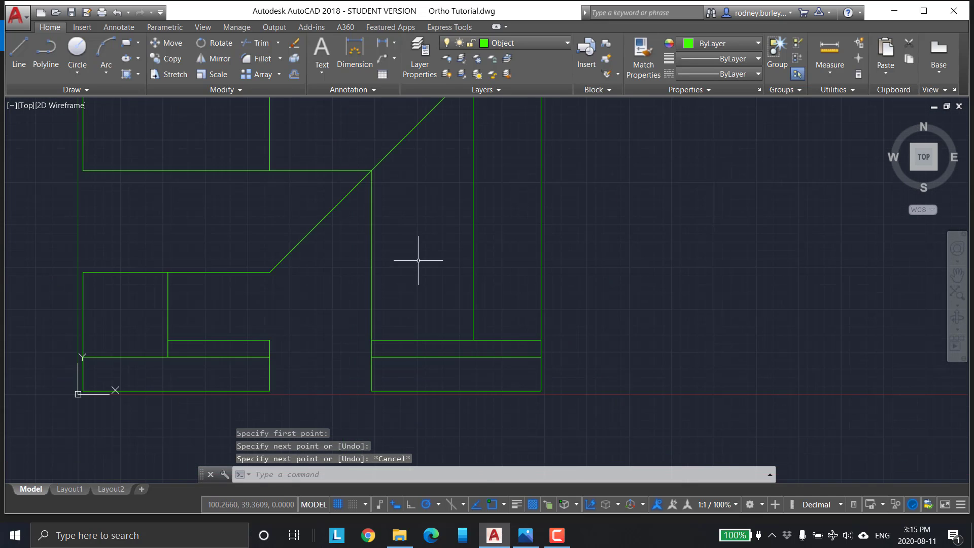
Draw a vertical line from the 45° line, level with the lower edge of the top view's upper-left square, down to the side view's low-step line
left_click(19, 51)
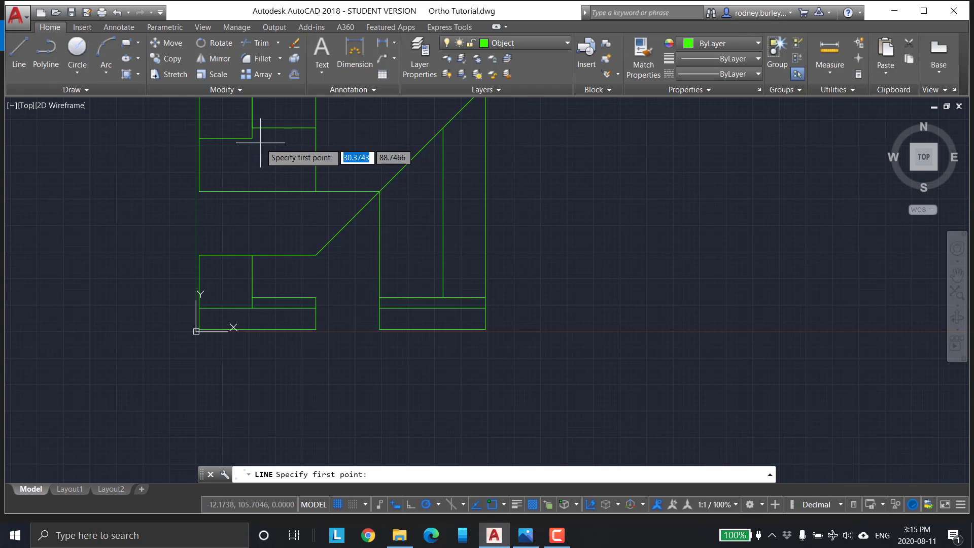
left_click(433, 138)
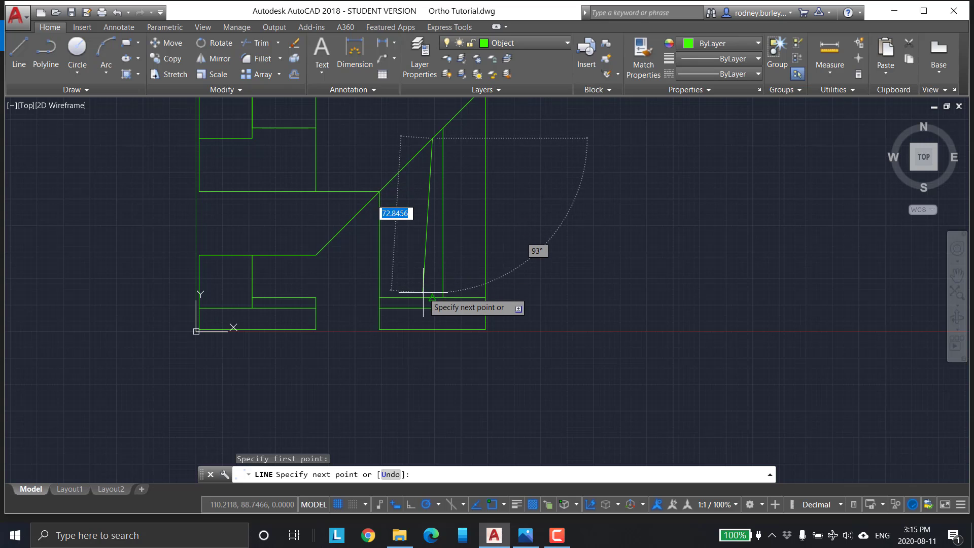
scroll(432, 298, "up", 4)
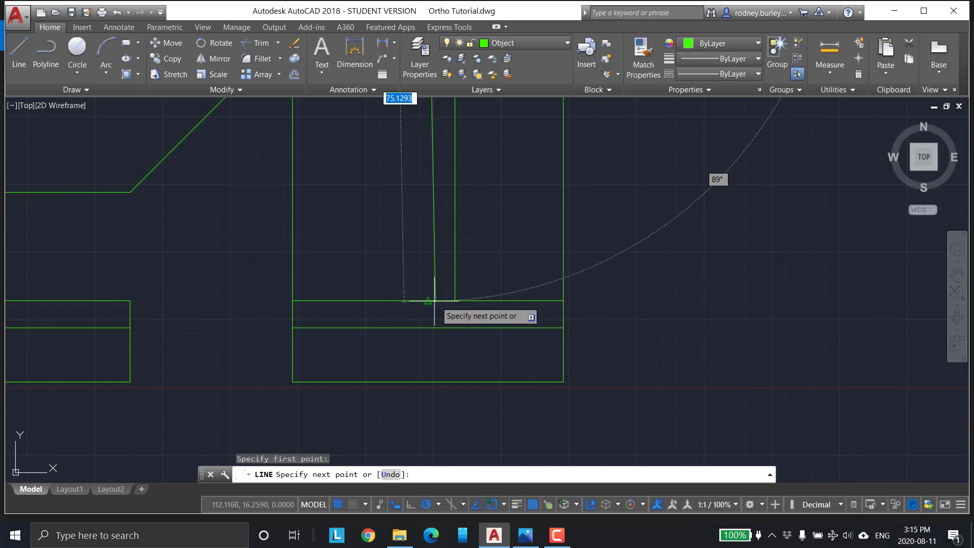
left_click(433, 298)
key("Escape")
scroll(537, 266, "down", 5)
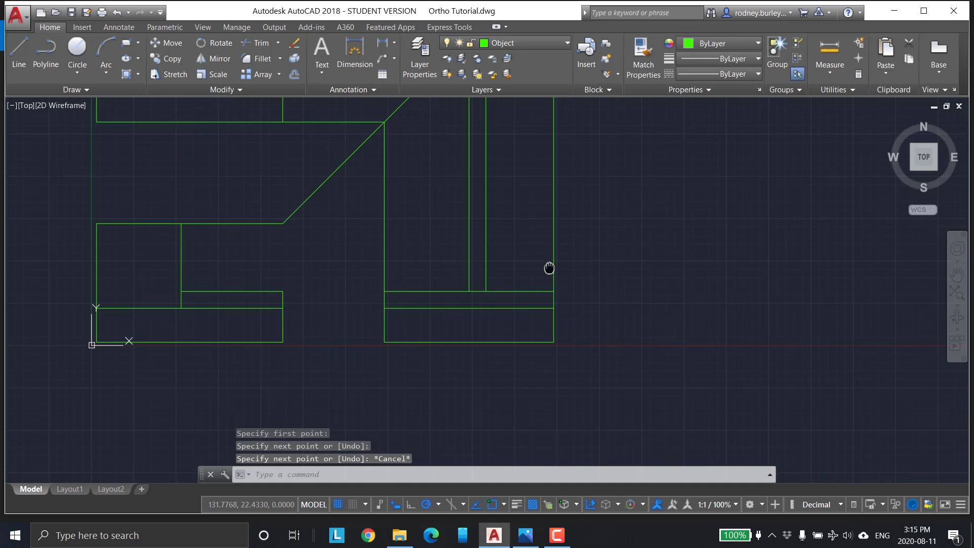
middle_click_drag(570, 243, 570, 263)
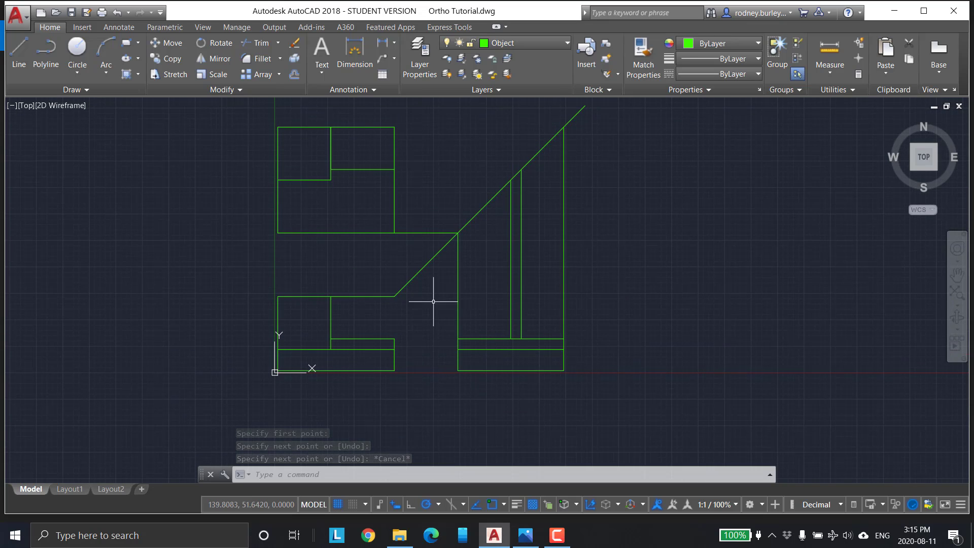
Draw a horizontal line across the side view between its outer vertical lines, level with the top of the front view's tall block
left_click(19, 51)
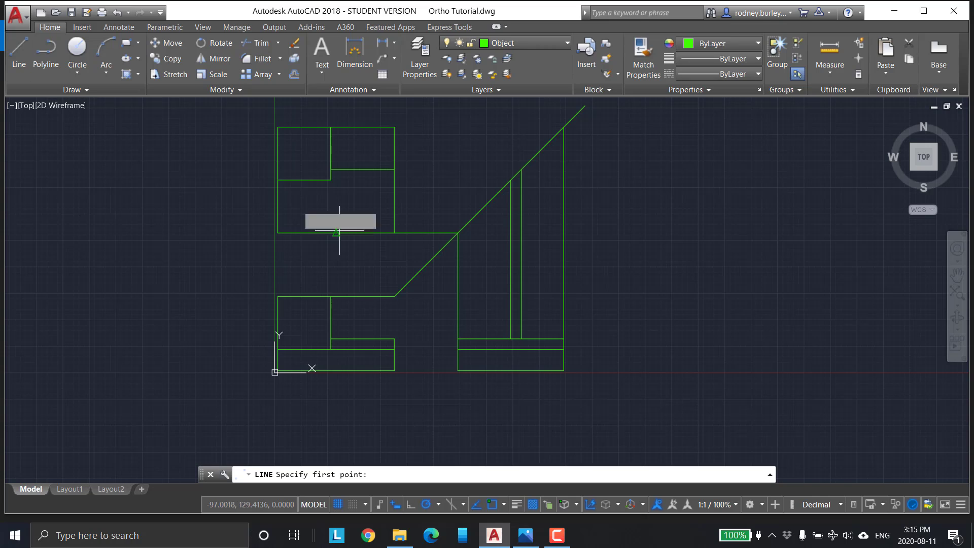
left_click(458, 296)
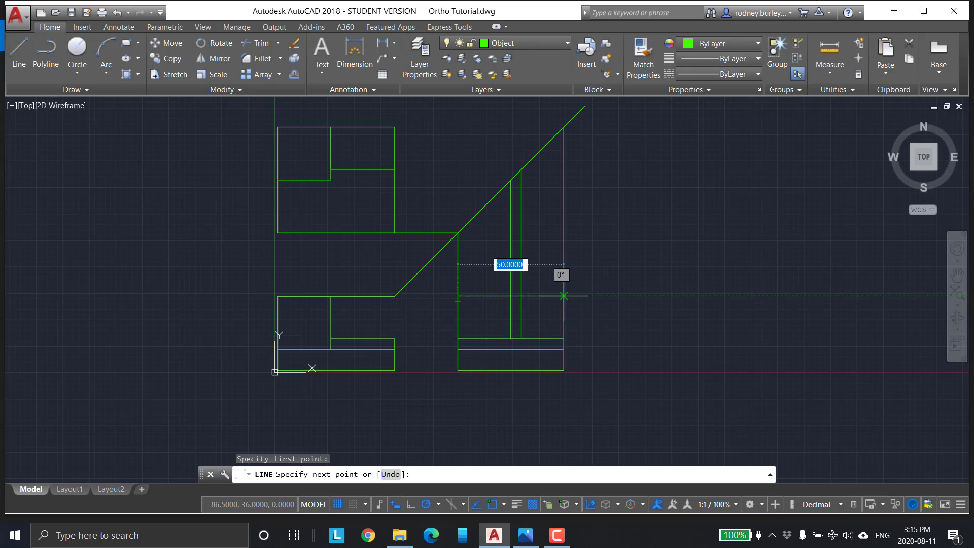
left_click(561, 274)
key("Escape")
scroll(655, 288, "down", 2)
scroll(652, 293, "up", 2)
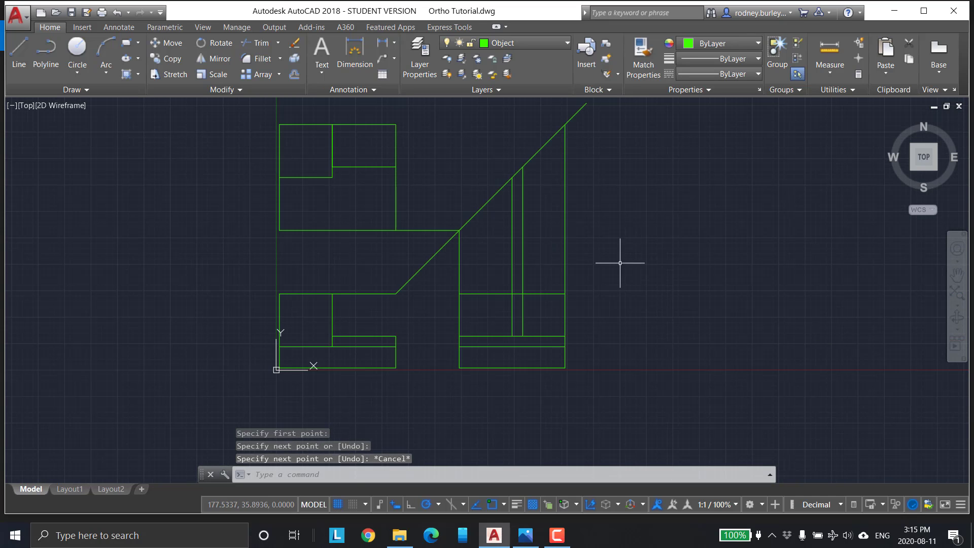
mouse_move(638, 263)
middle_mouse_down()
mouse_move(679, 245)
mouse_move(641, 249)
mouse_move(605, 285)
middle_mouse_up()
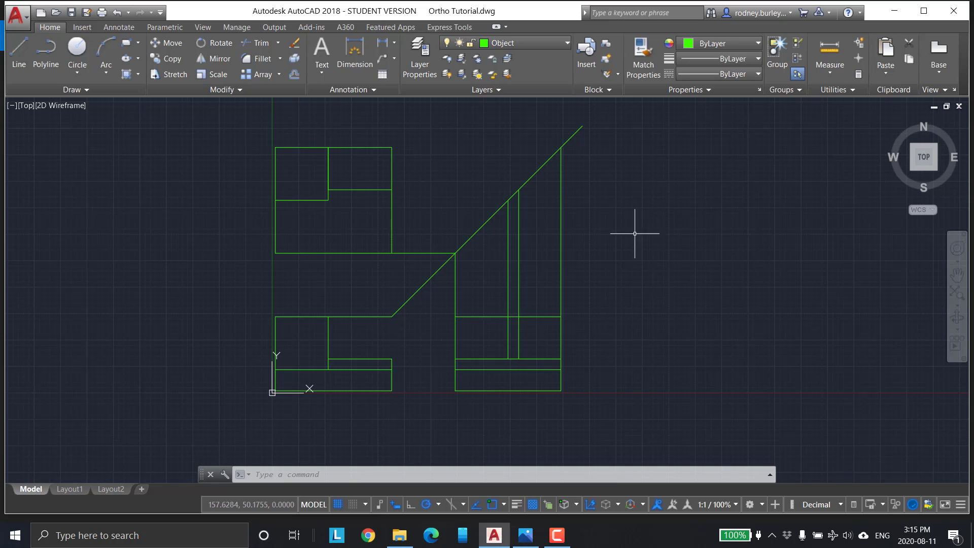
Erase the 45° projection line
left_click(481, 227)
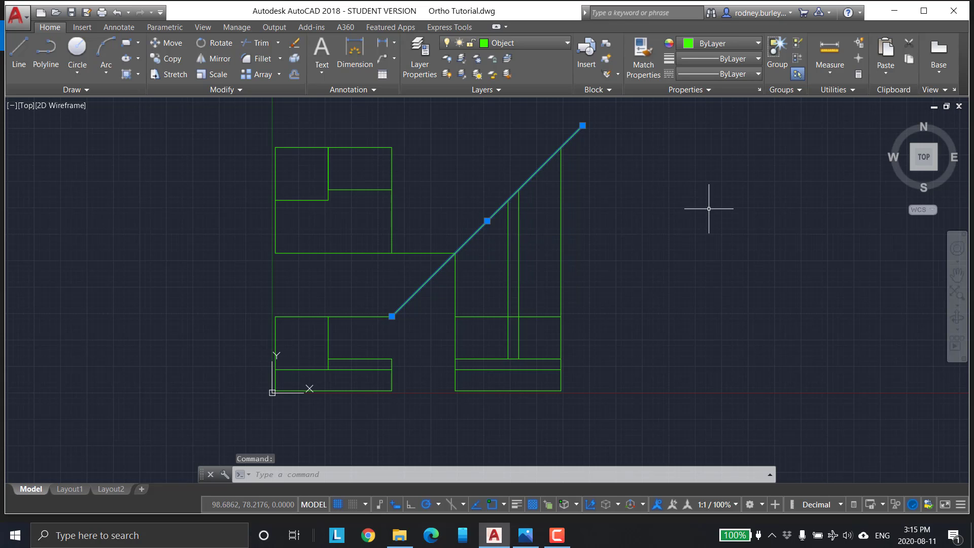
key("Escape")
key("Escape")
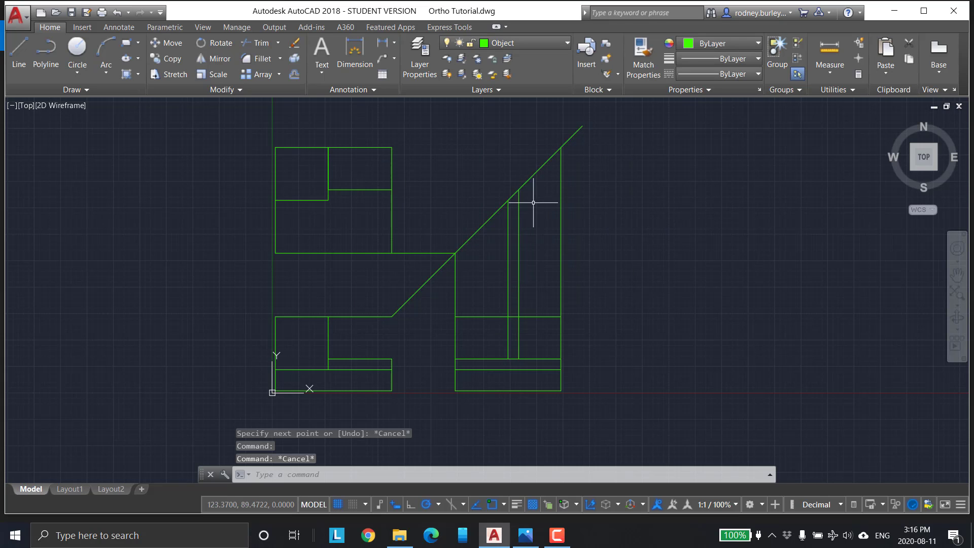
left_click(494, 215)
key("Delete")
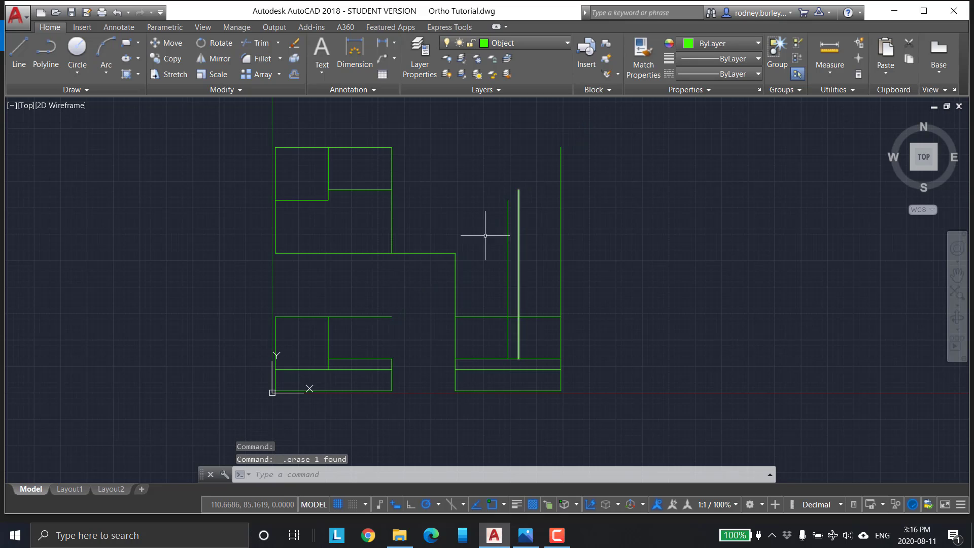
Erase the horizontal projection lines extending right from the top view's bottom edge and the front view's top edge
left_click(442, 252)
key("Delete")
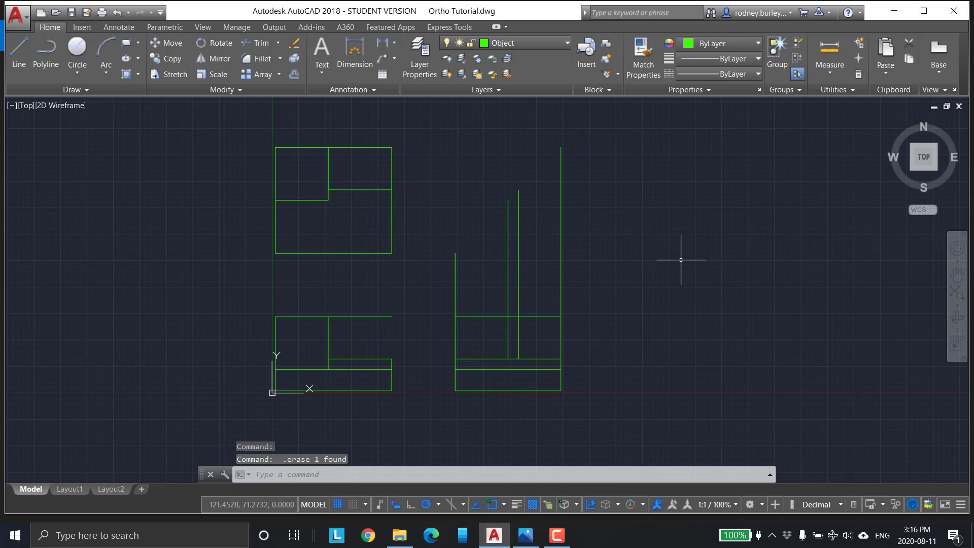
left_click(380, 317)
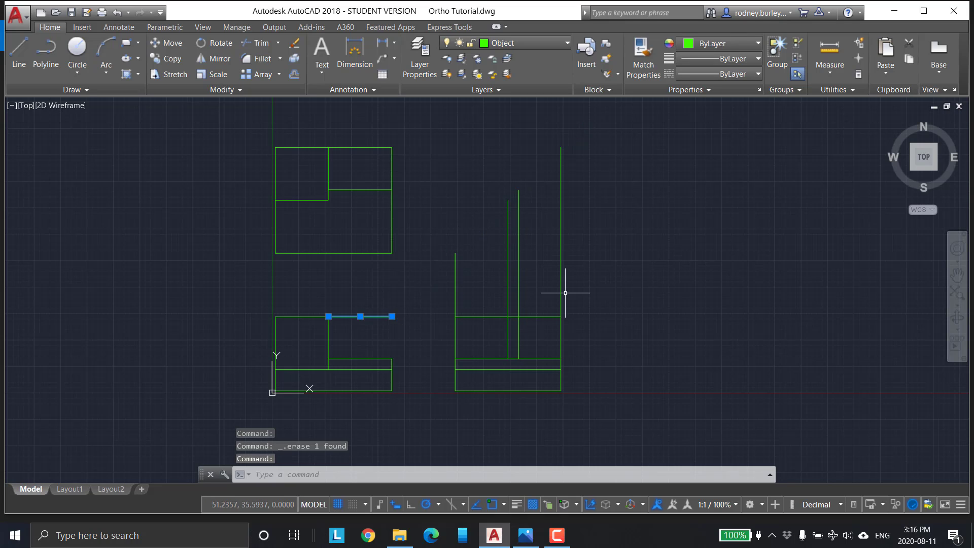
key("Delete")
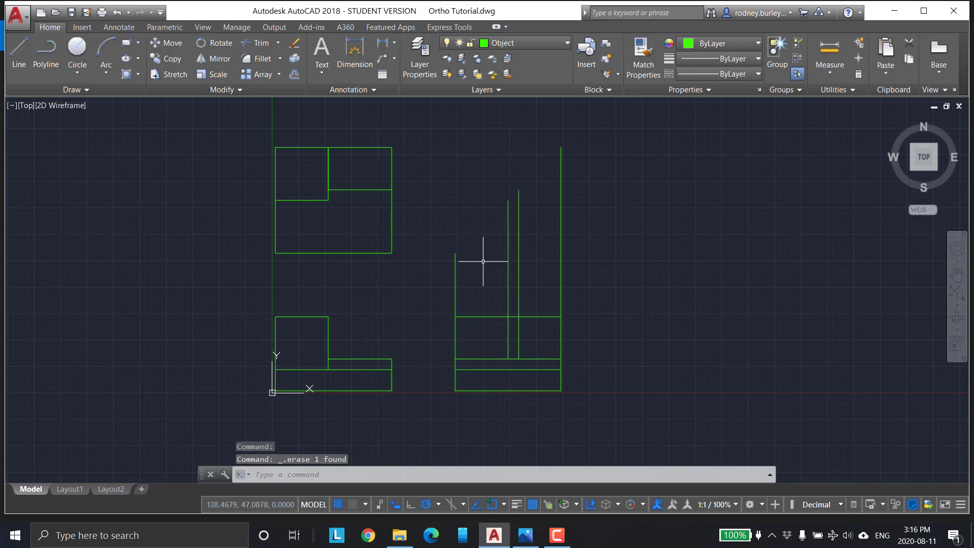
Check the stepped block's shape in ISO A.jpg in Photos and return to the AutoCAD drawing
scroll(576, 284, "up", 3)
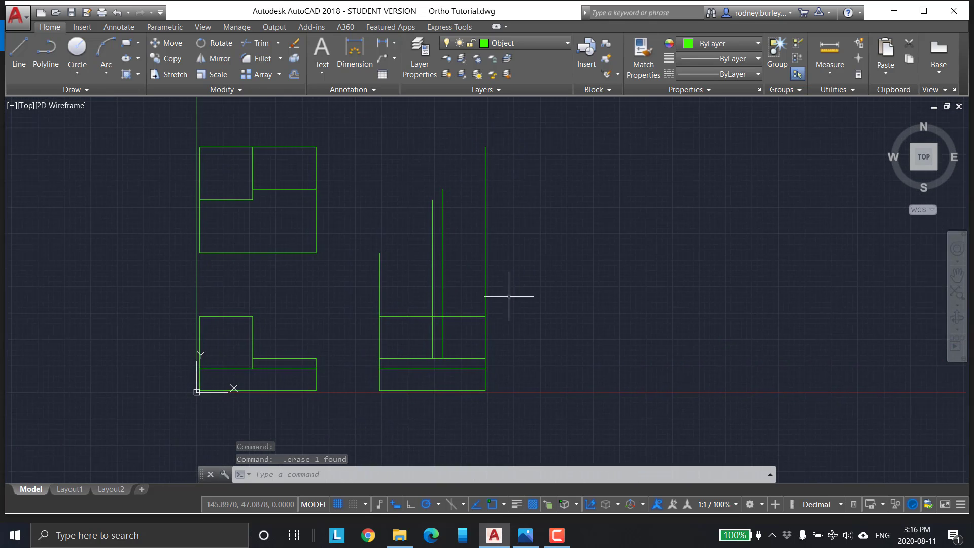
left_click(527, 287)
left_click_drag(518, 296, 531, 280)
middle_click_drag(564, 230, 569, 216)
mouse_move(535, 264)
middle_mouse_down()
mouse_move(560, 224)
mouse_move(595, 239)
middle_mouse_up()
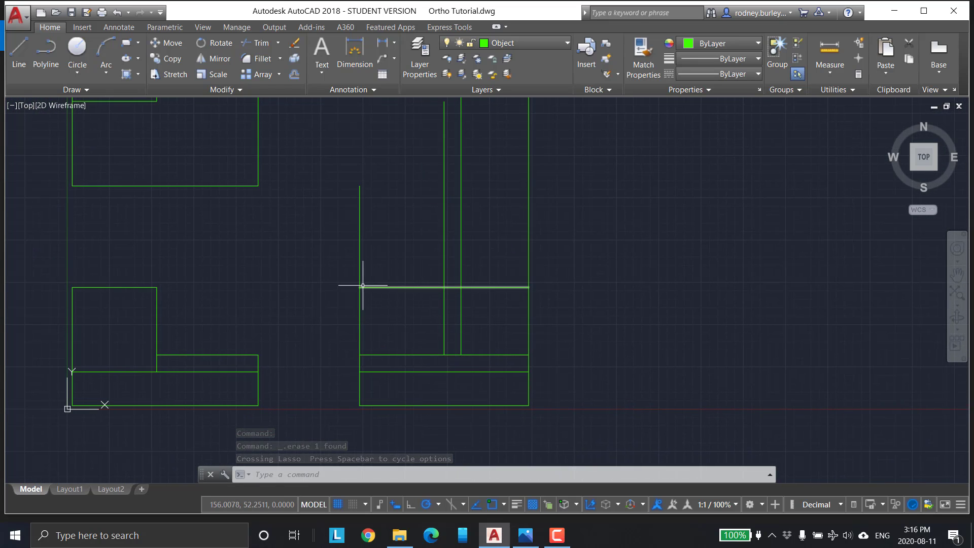
left_click(526, 535)
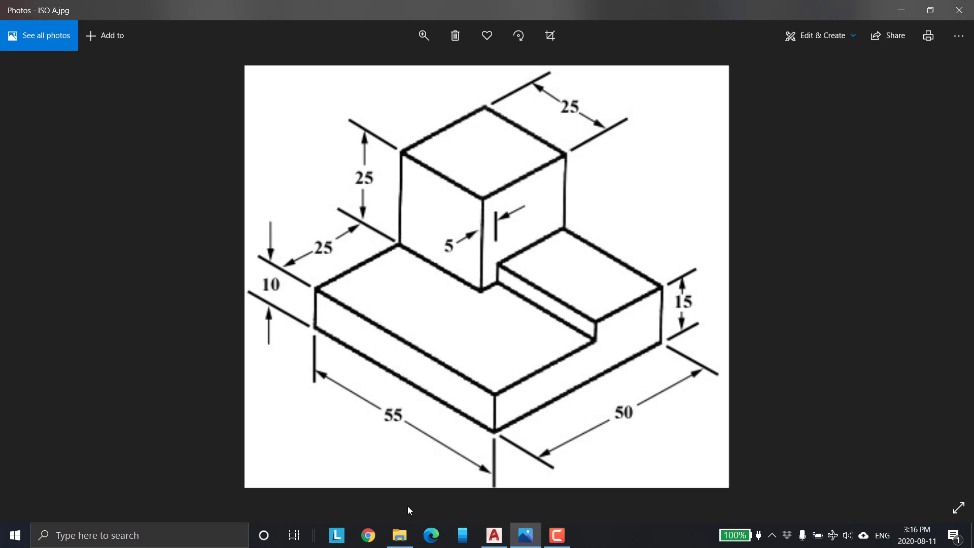
left_click(494, 535)
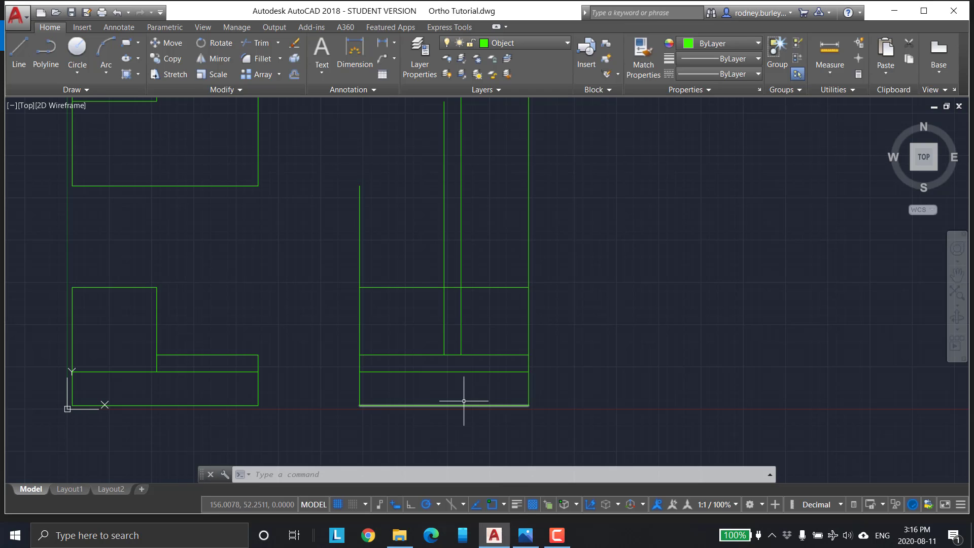
Trim the side view's top line left of the tall block and the block's vertical lines above that top line
left_click(444, 302)
key("Escape")
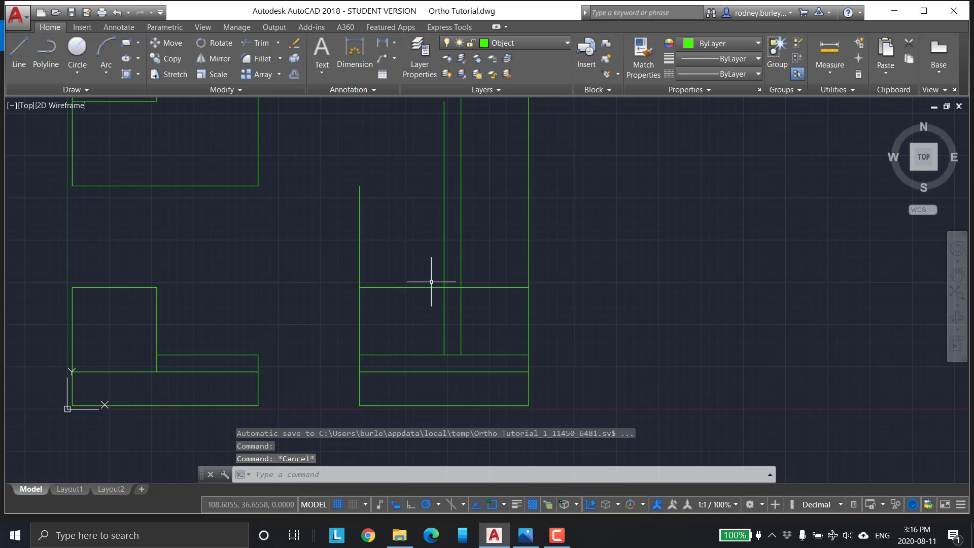
key("Escape")
left_click(260, 44)
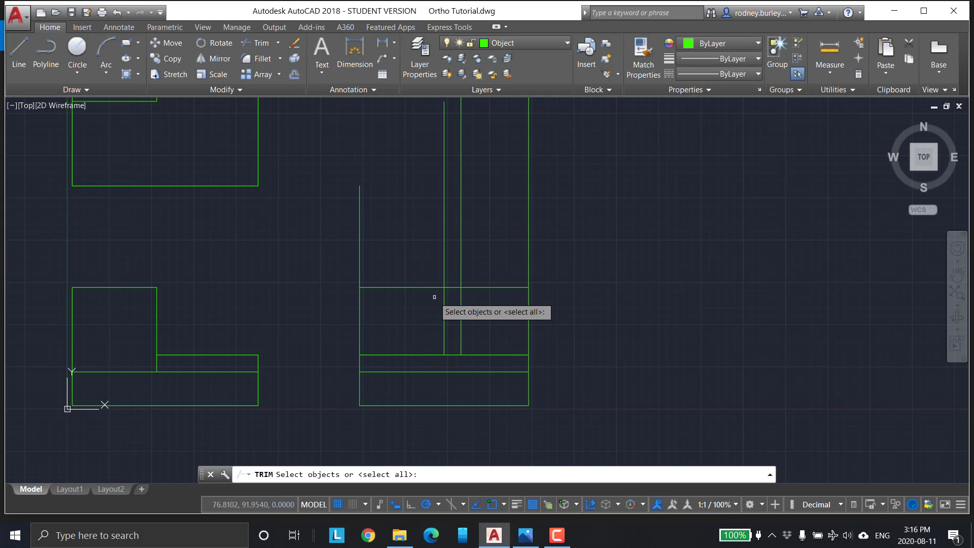
left_click(444, 320)
left_click(438, 290)
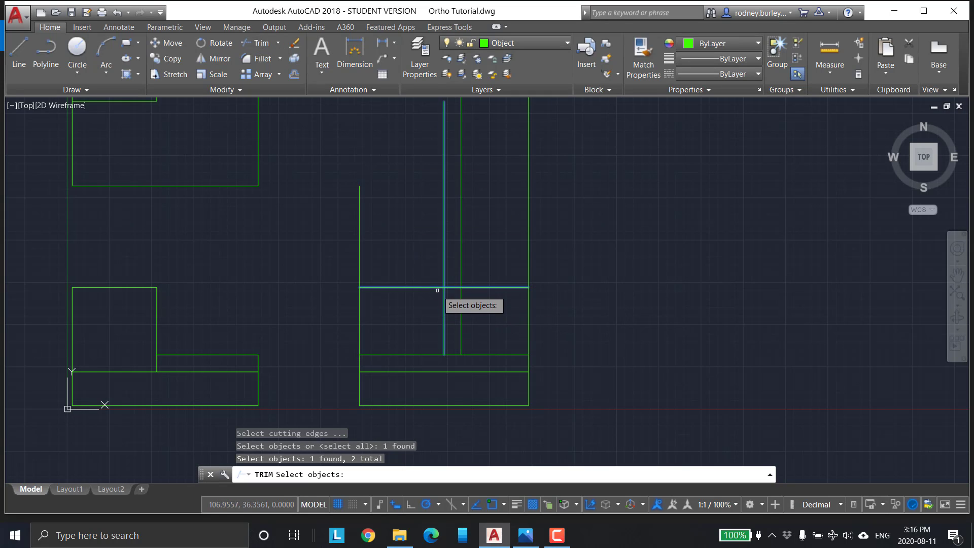
key("Return")
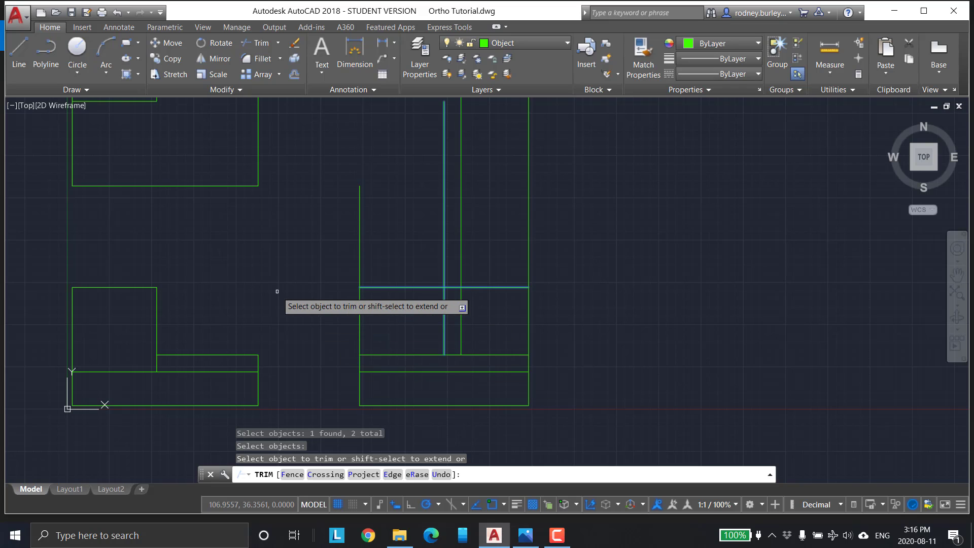
left_click(400, 285)
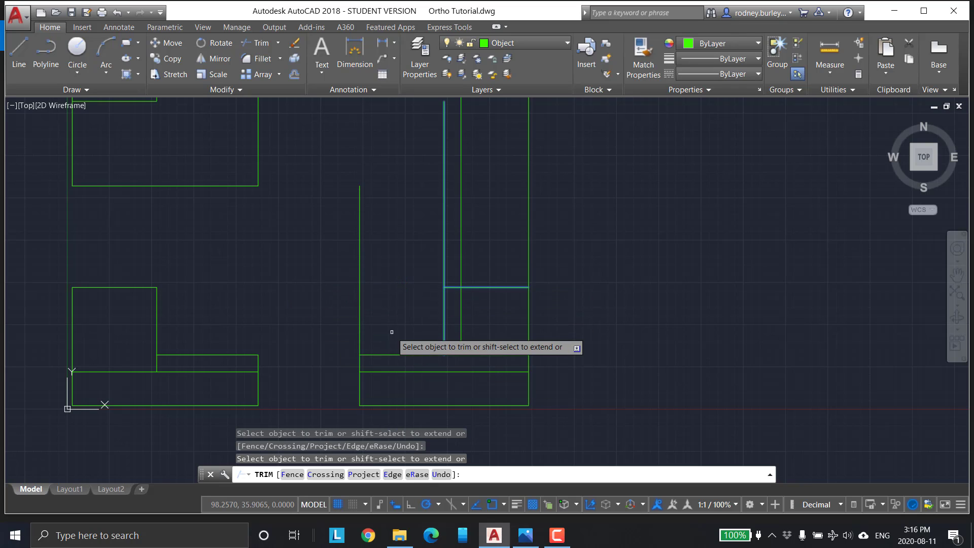
left_click(442, 258)
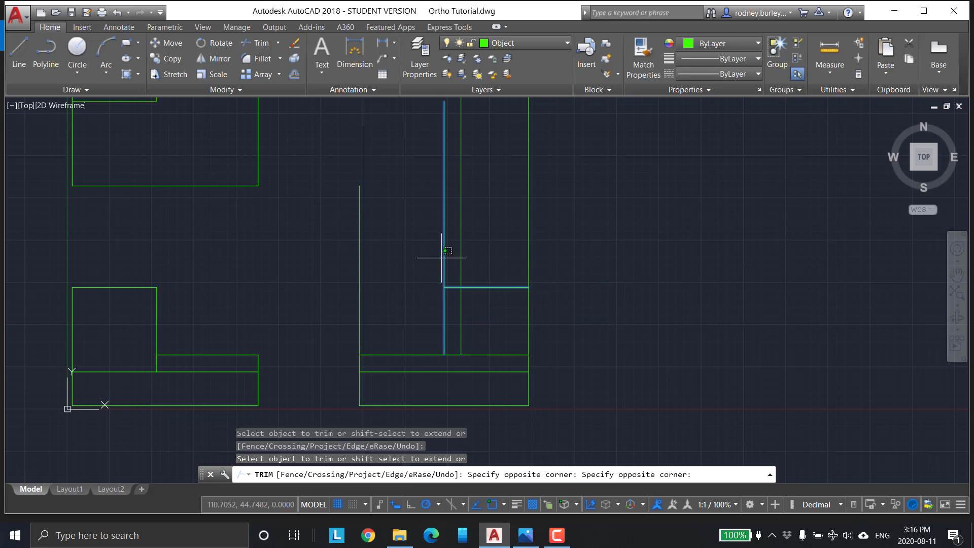
left_click(445, 260)
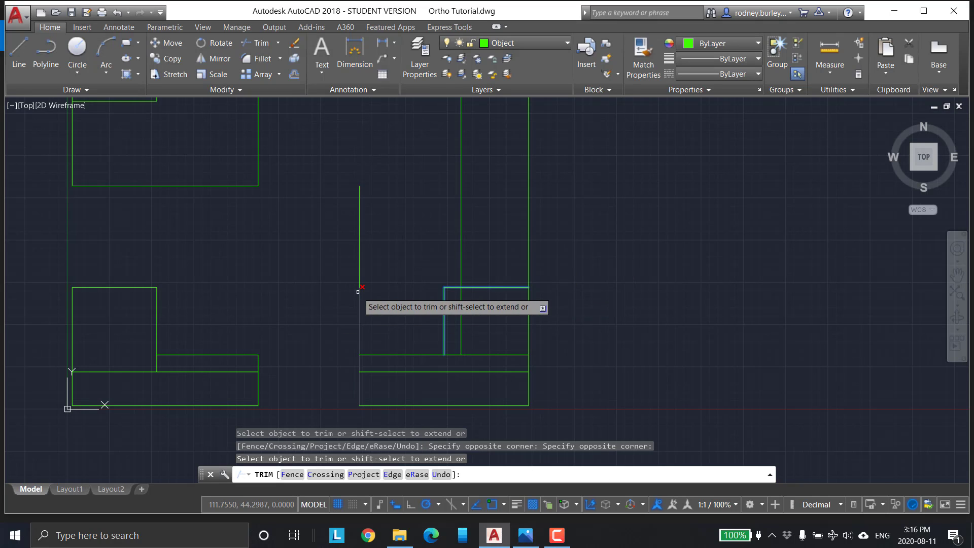
left_click(460, 257)
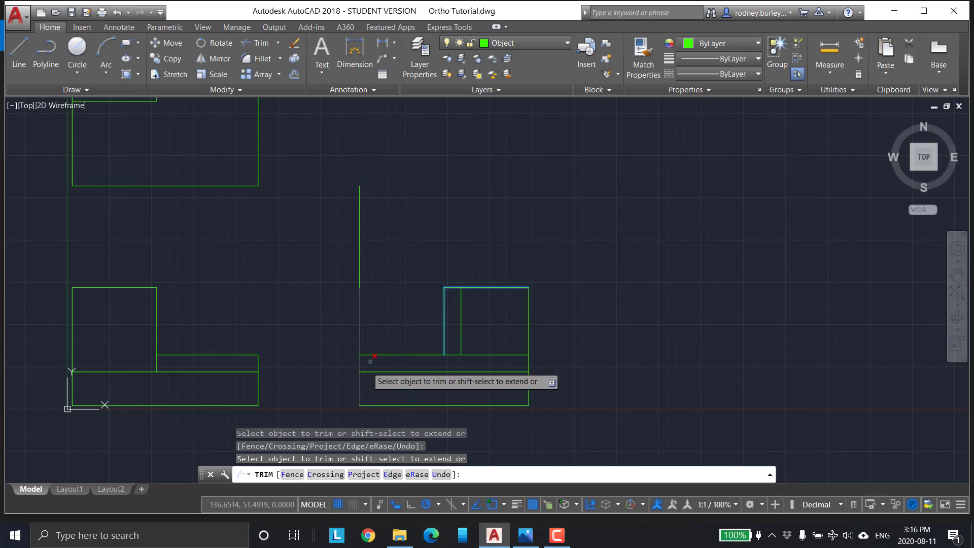
key("Escape")
Erase the side view's overlong left vertical line and redraw it from the base's lower-left corner up to the low step's top
left_click(361, 269)
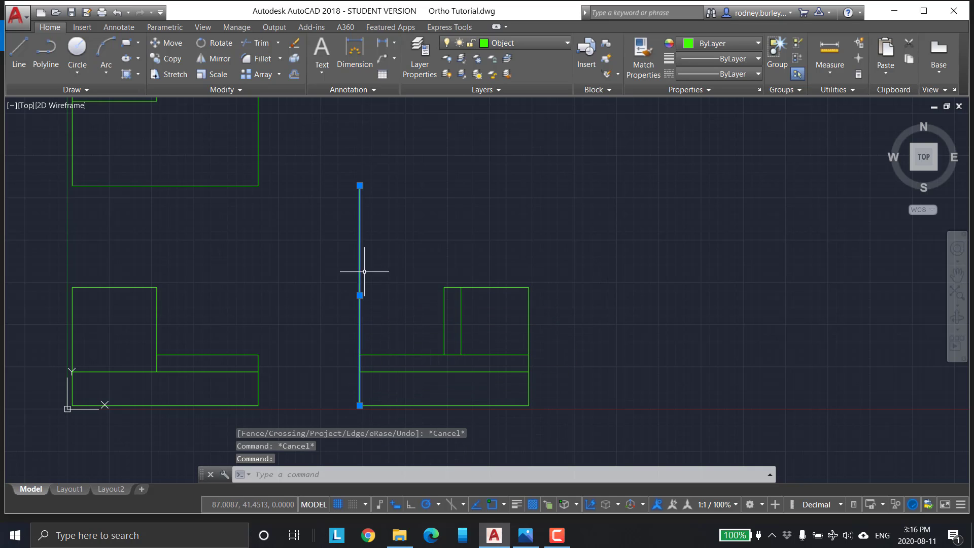
key("Delete")
middle_click_drag(390, 318, 406, 303)
left_click(19, 48)
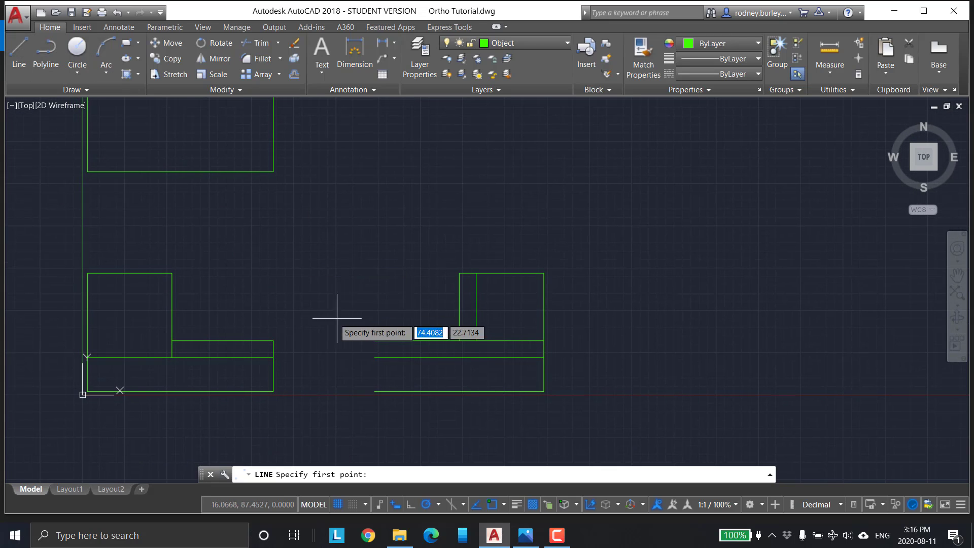
left_click(374, 391)
left_click(375, 341)
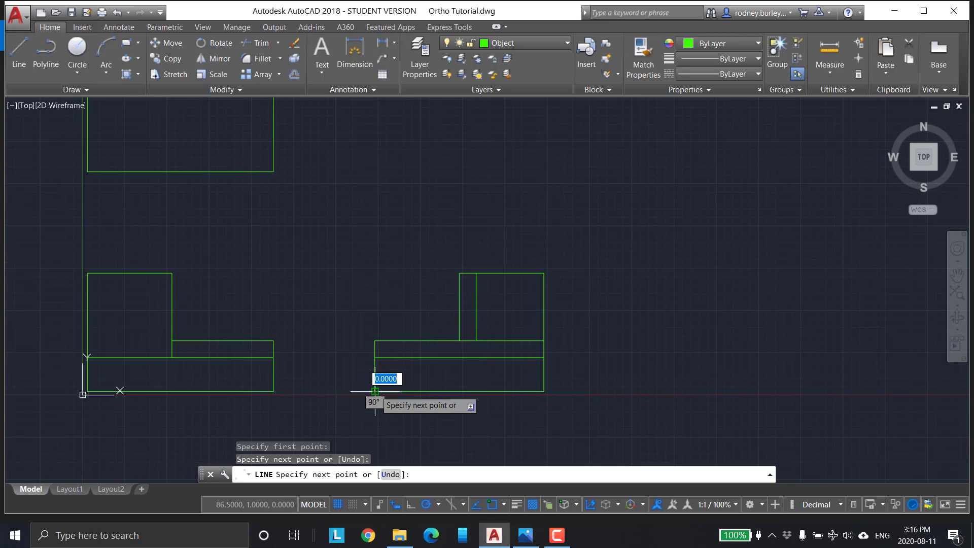
key("Escape")
key("Escape")
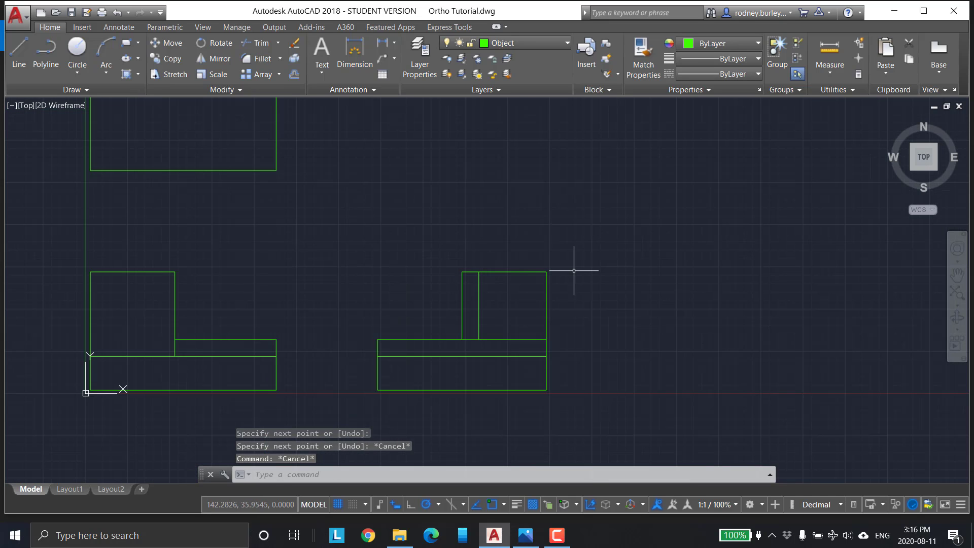
Examine the overall layout of the top, front and right side views, and the side view's tall block and base
middle_click_drag(576, 267, 602, 326)
scroll(461, 246, "down", 2)
mouse_move(529, 243)
middle_mouse_down()
mouse_move(515, 233)
mouse_move(480, 239)
middle_mouse_up()
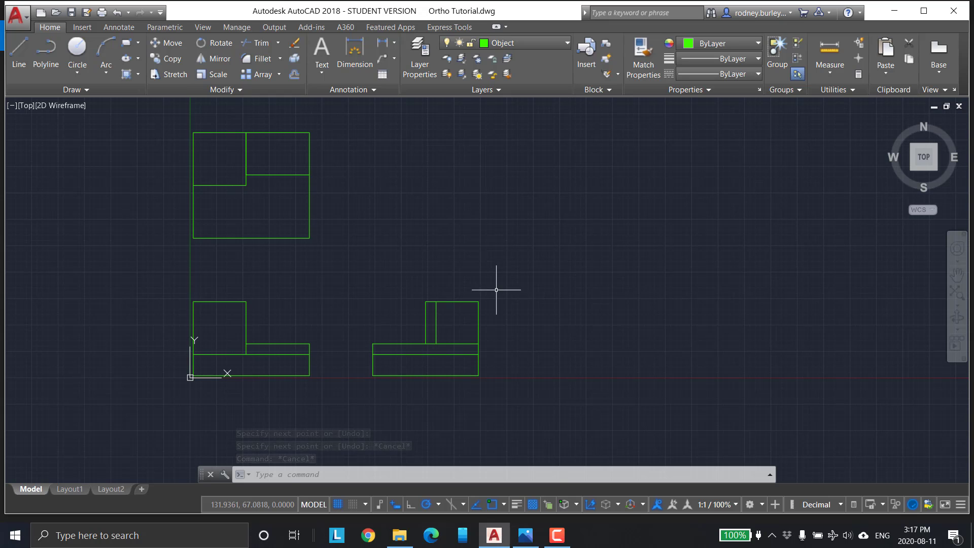
scroll(494, 264, "down", 2)
left_click(493, 267)
scroll(494, 267, "up", 2)
middle_click_drag(494, 267, 516, 287)
scroll(515, 288, "up", 2)
middle_click_drag(450, 288, 466, 169)
scroll(456, 252, "up", 2)
key("Escape")
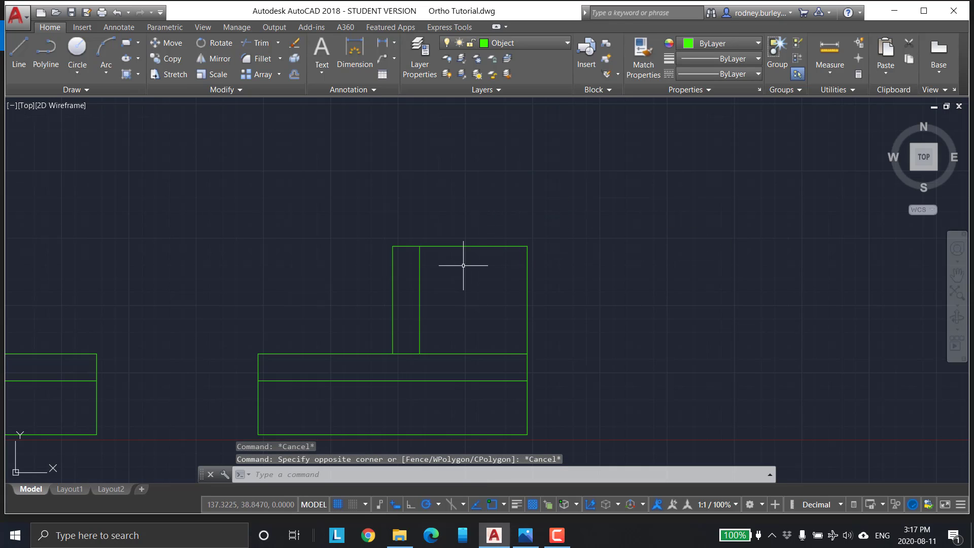
mouse_move(463, 265)
middle_mouse_down()
mouse_move(478, 228)
mouse_move(513, 221)
middle_mouse_up()
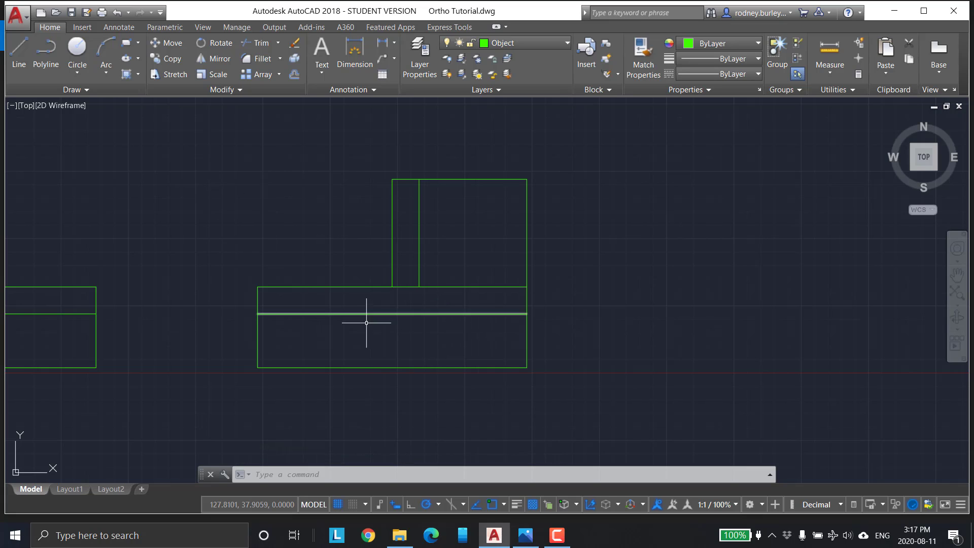
Select the side view's three lower horizontal lines, compare them with ISO A.jpg in Photos, and return to AutoCAD with the selection cleared
left_click(364, 287)
left_click_drag(340, 284, 381, 414)
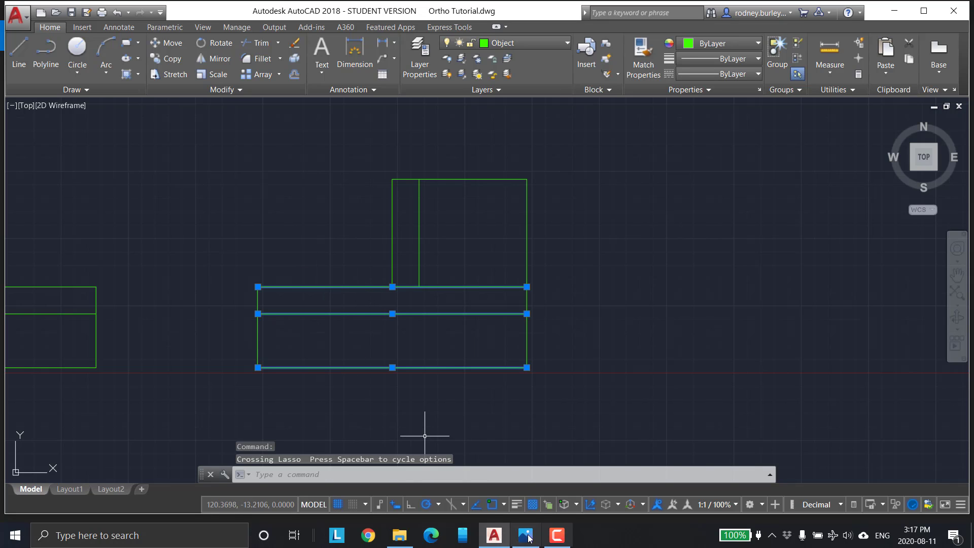
left_click(527, 537)
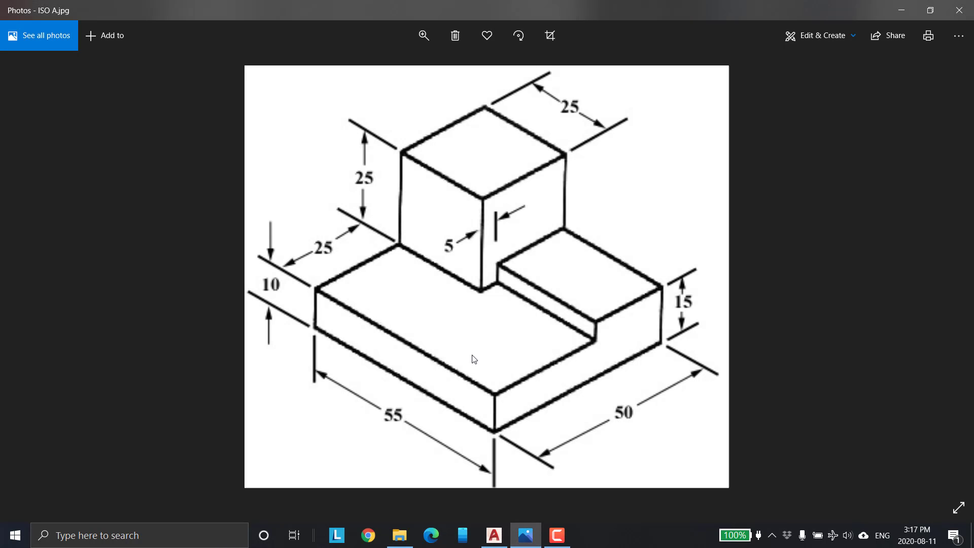
left_click(506, 537)
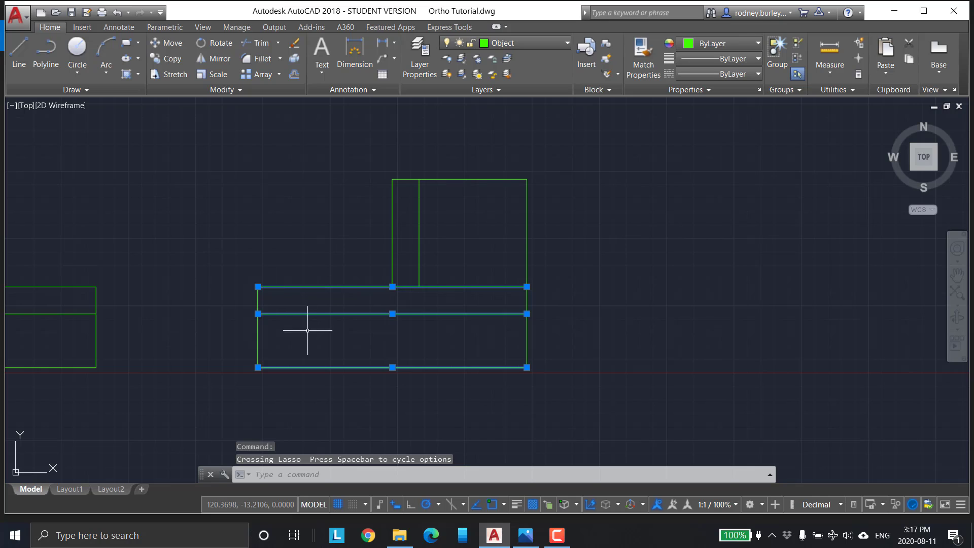
left_click(495, 413)
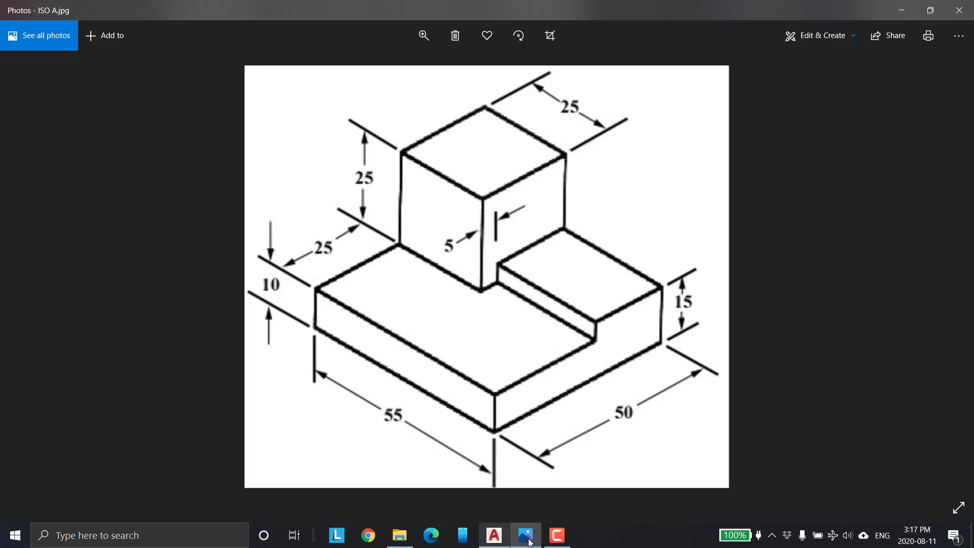
left_click(494, 535)
key("Escape")
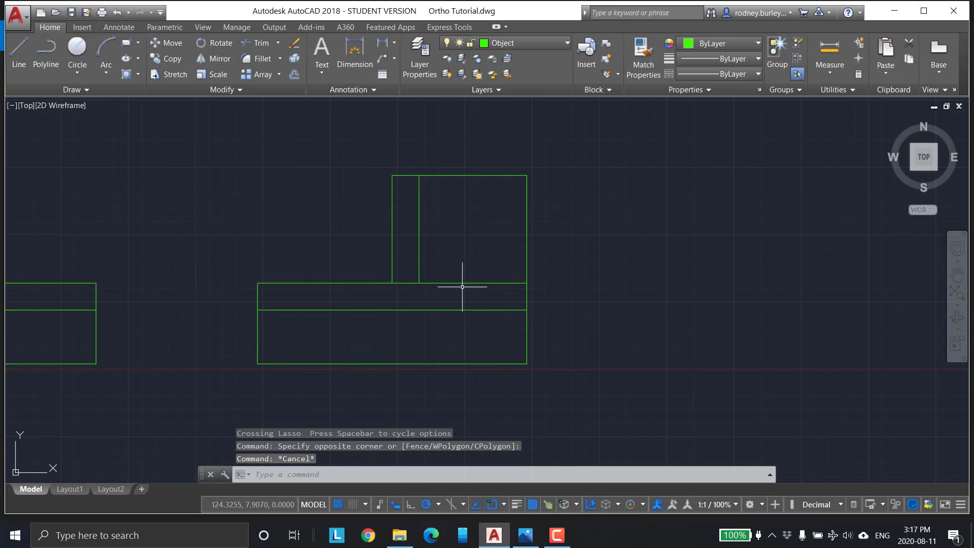
left_click(372, 278)
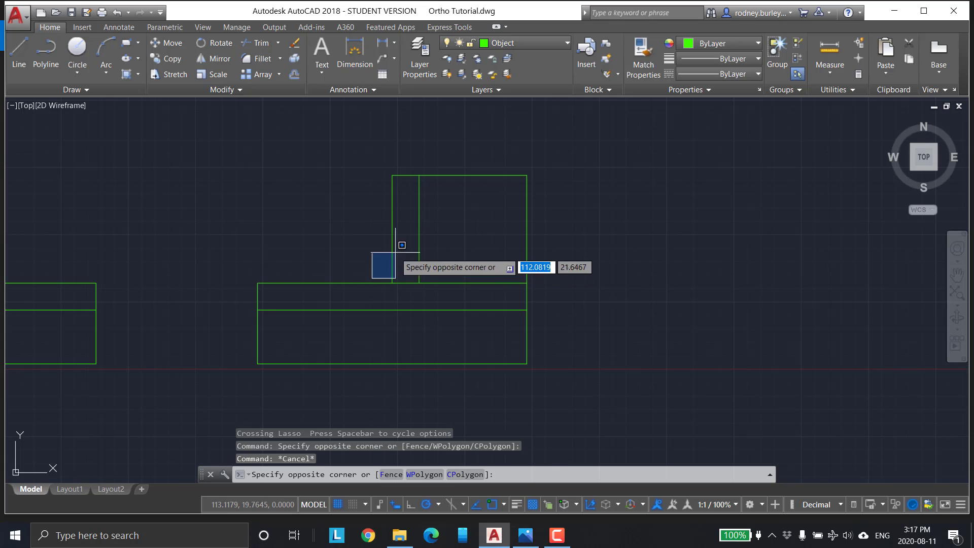
key("F1")
left_click(624, 154)
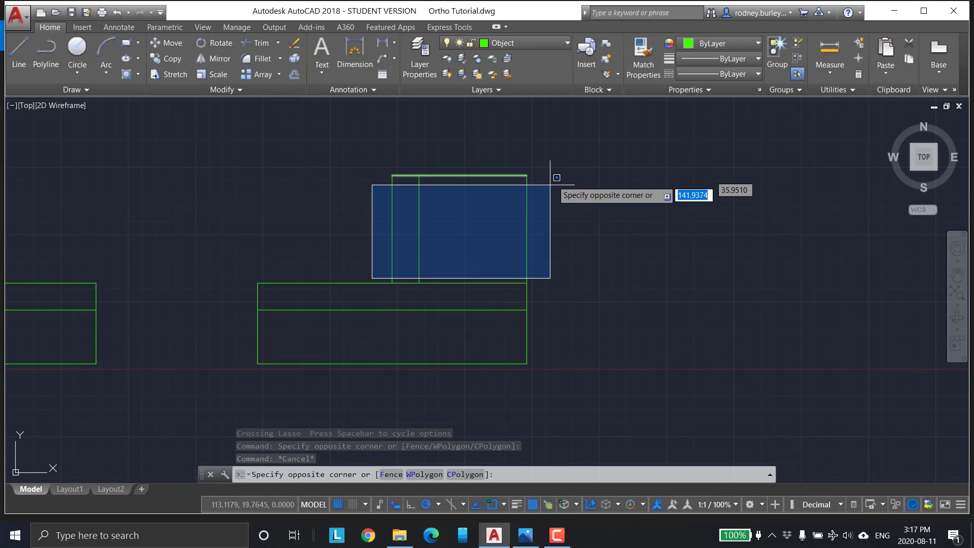
key("Escape")
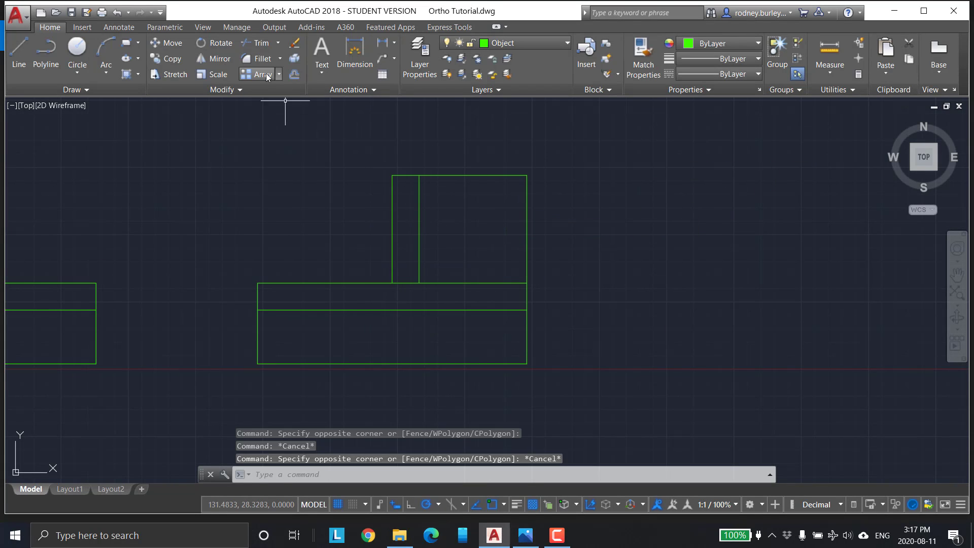
left_click(266, 43)
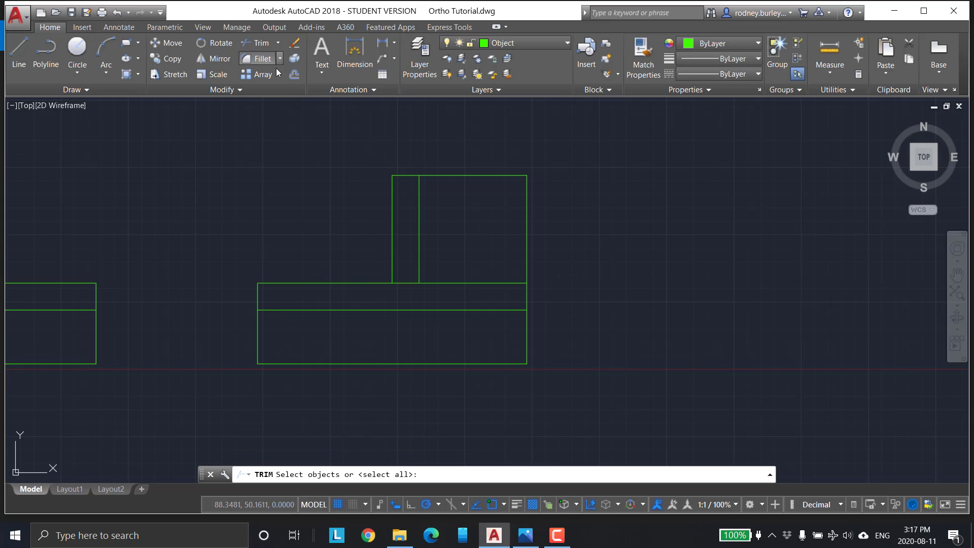
left_click(279, 45)
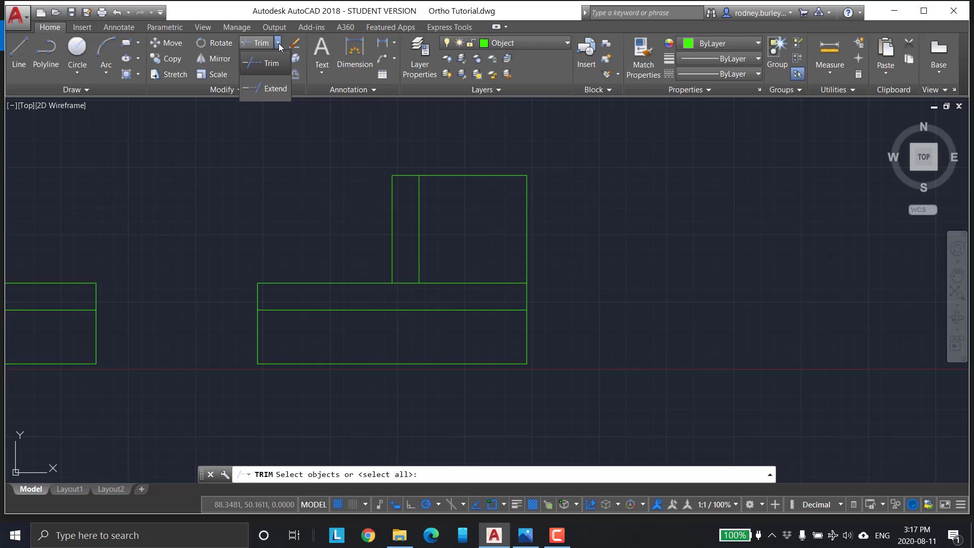
left_click(267, 90)
left_click(391, 269)
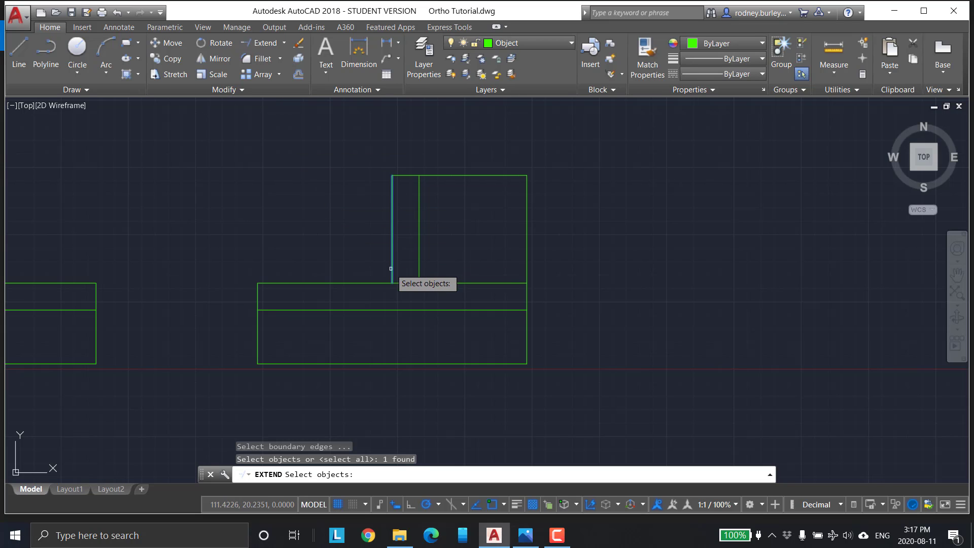
left_click(372, 284)
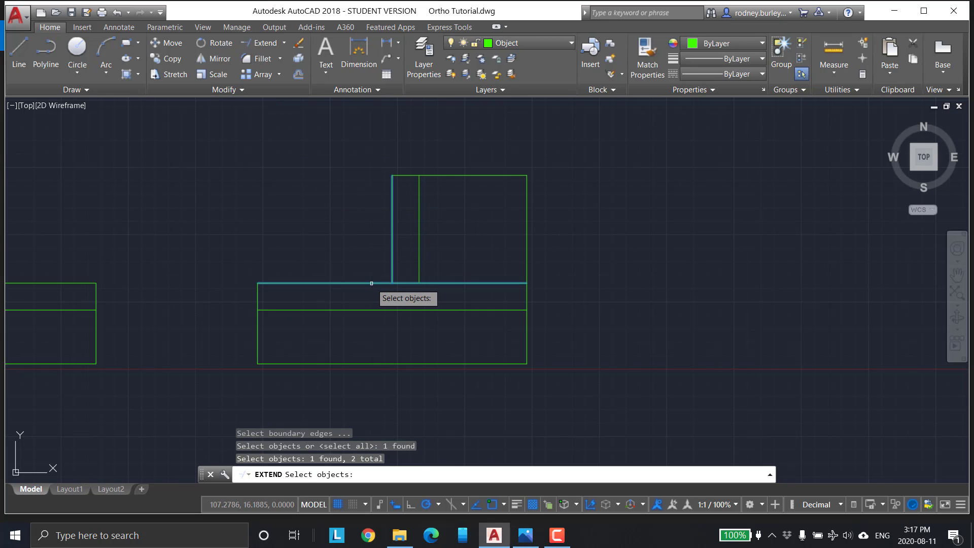
key("Return")
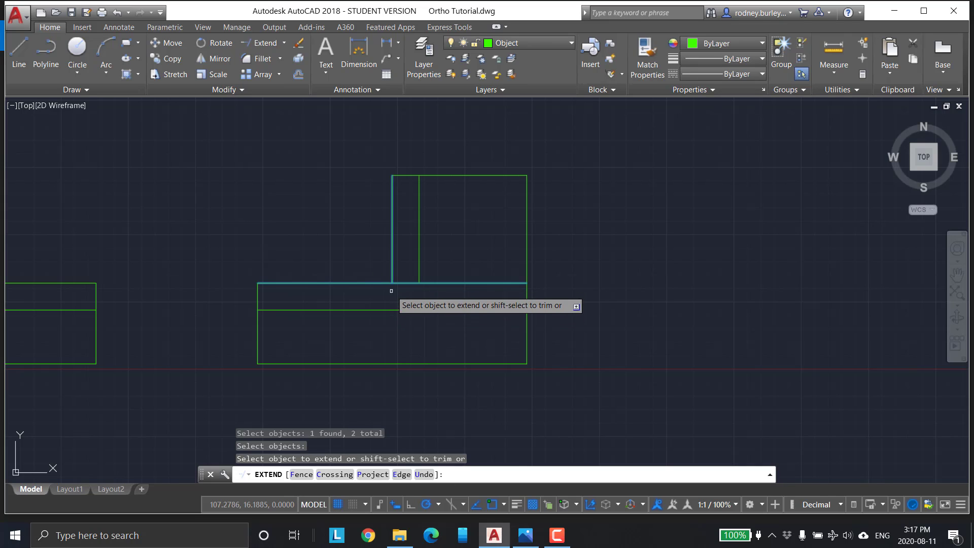
key("Escape")
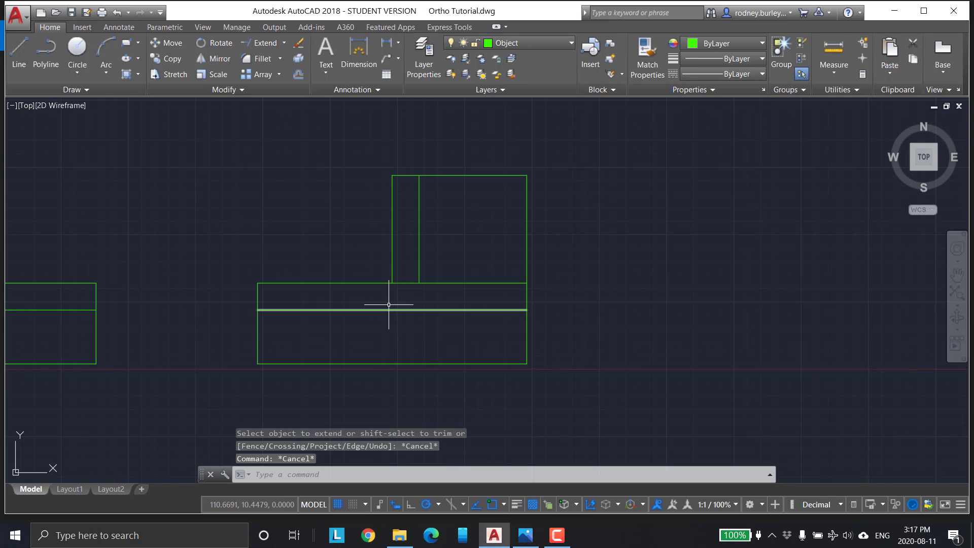
Extend the left vertical line of the side view's tall block down to the base's top line
left_click(267, 43)
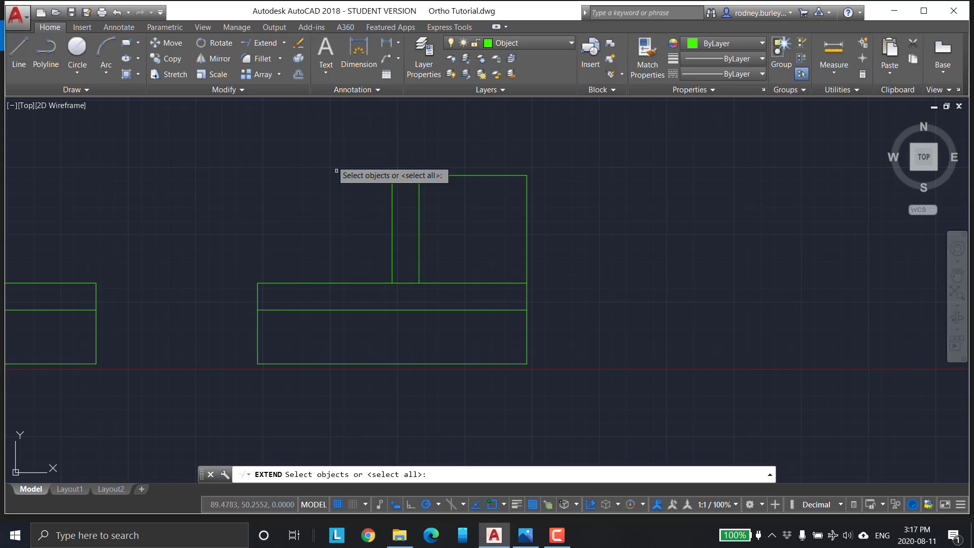
left_click(392, 256)
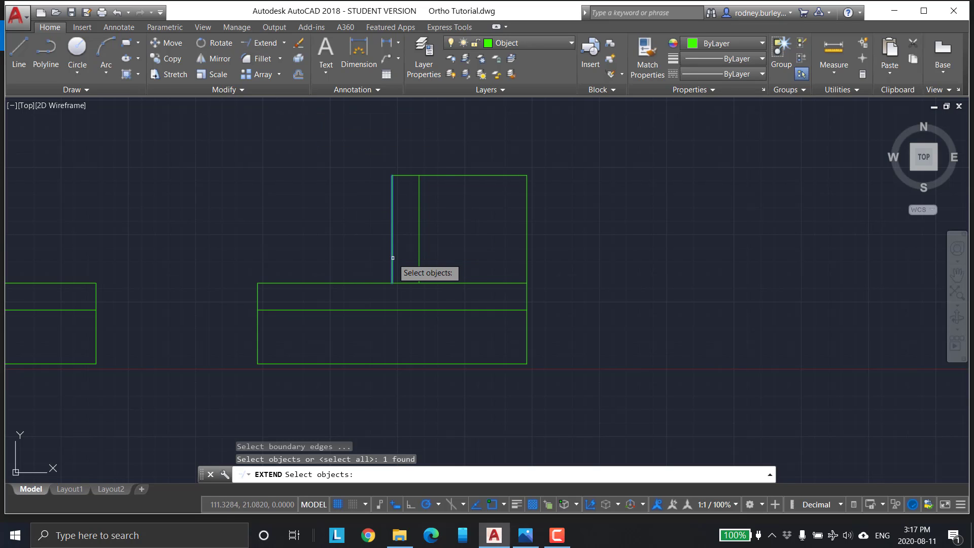
left_click(374, 308)
key("Return")
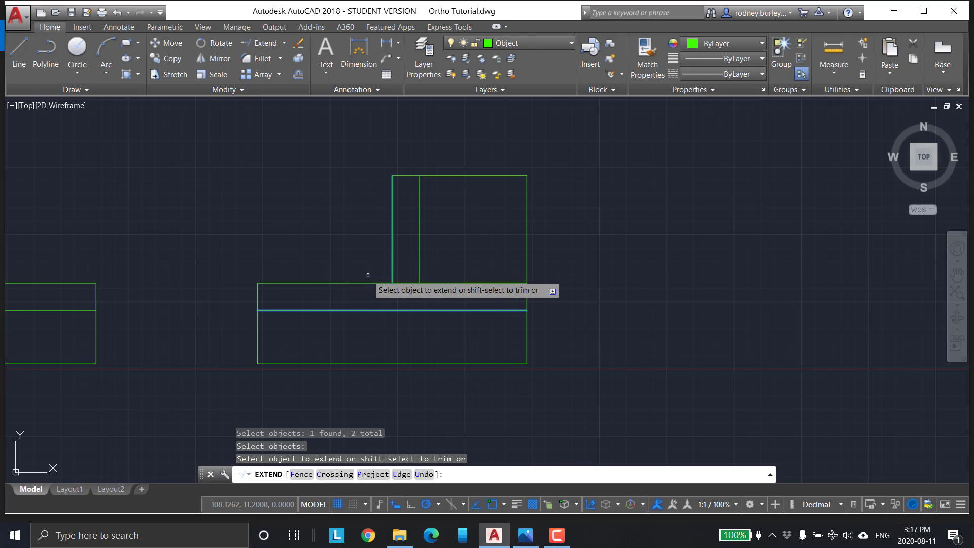
left_click(390, 259)
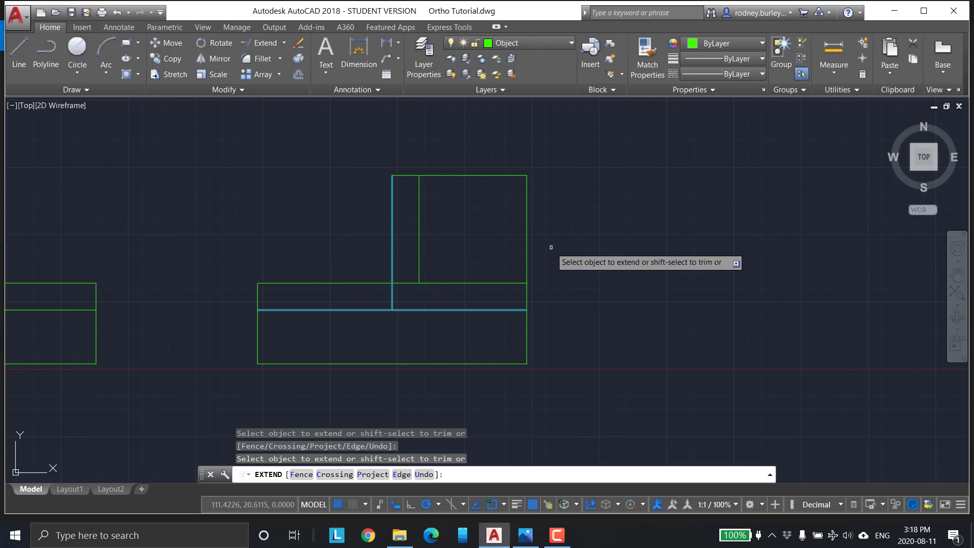
key("Escape")
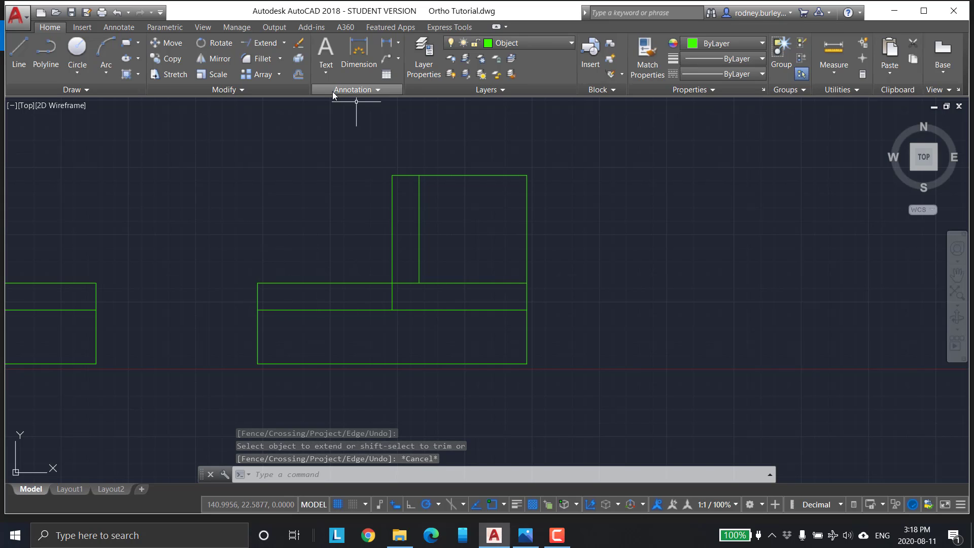
Trim the side view's low-step top line to the left of the tall block's left edge
left_click(275, 44)
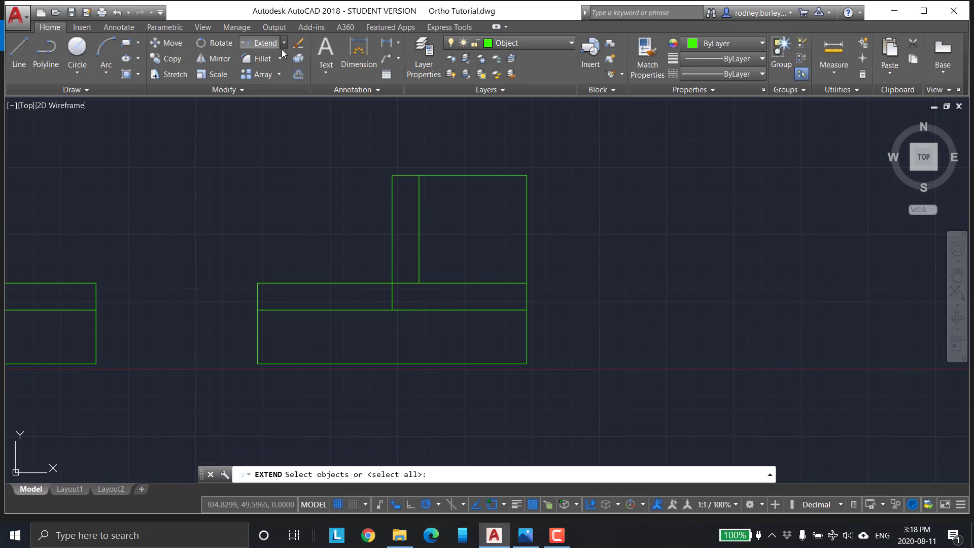
left_click(284, 43)
left_click(265, 66)
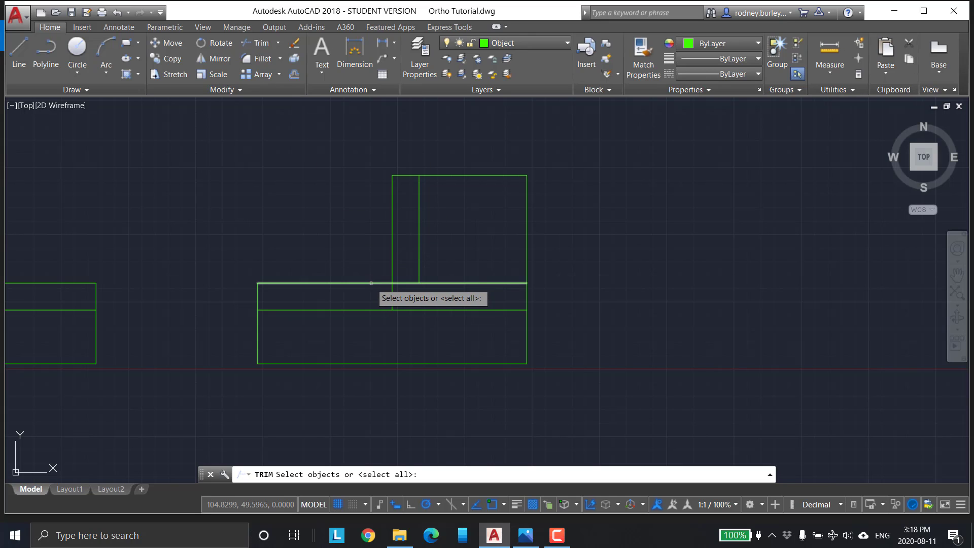
left_click(365, 284)
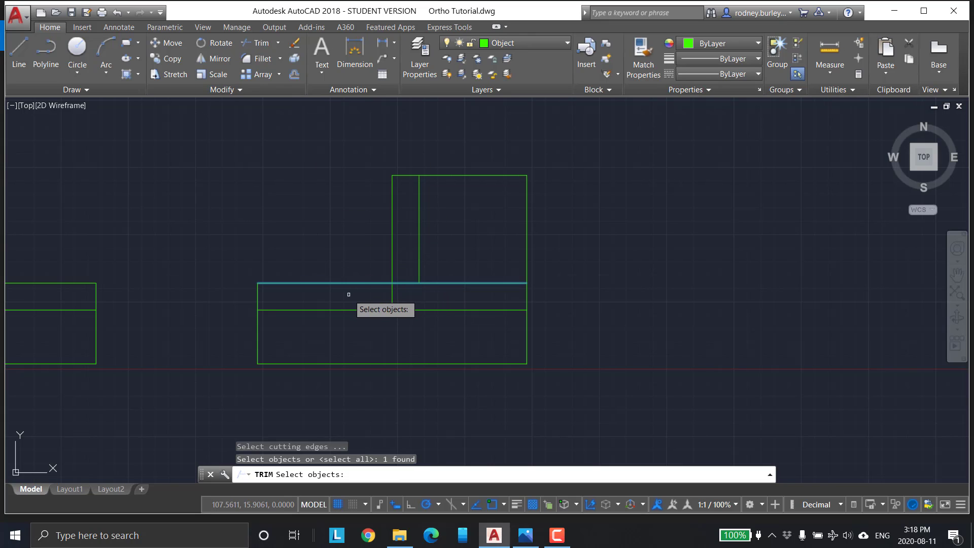
left_click(392, 300)
key("Return")
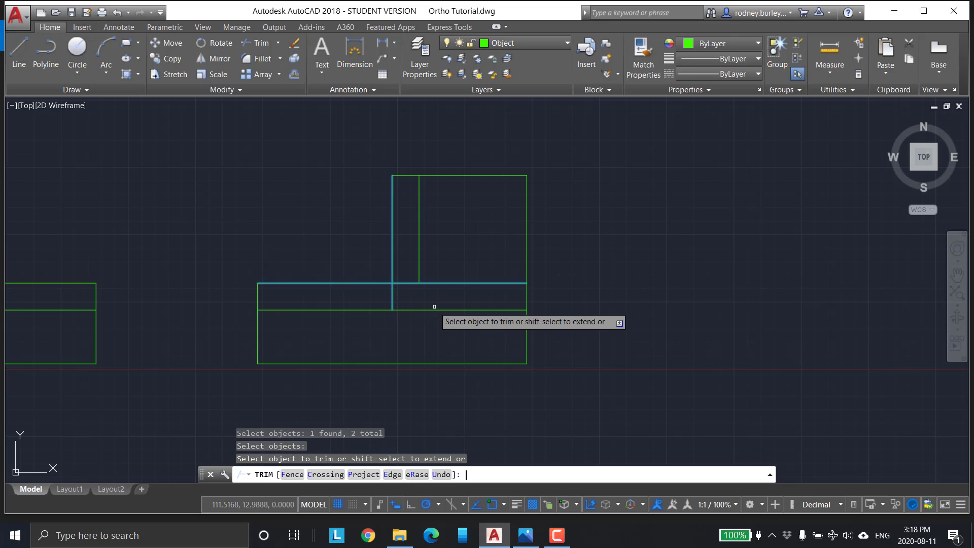
left_click(344, 283)
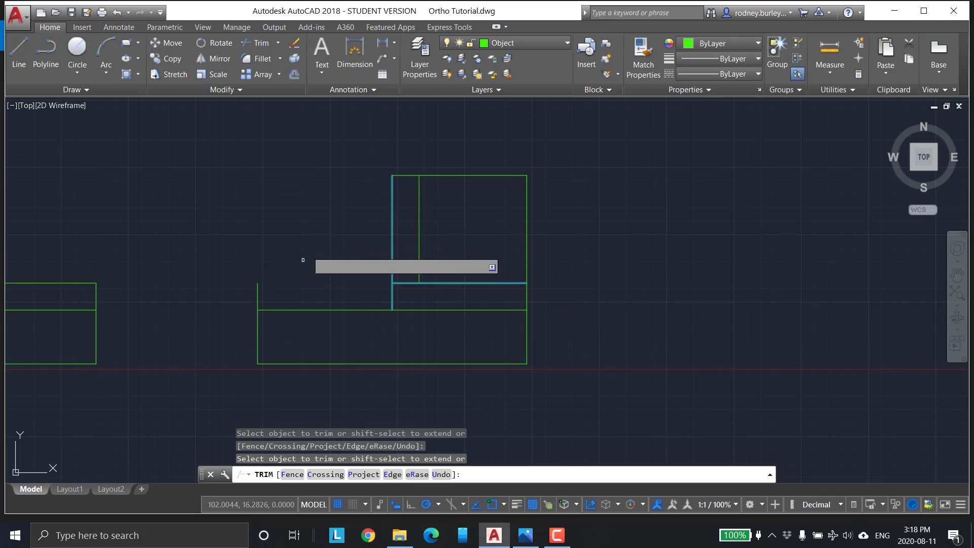
key("Escape")
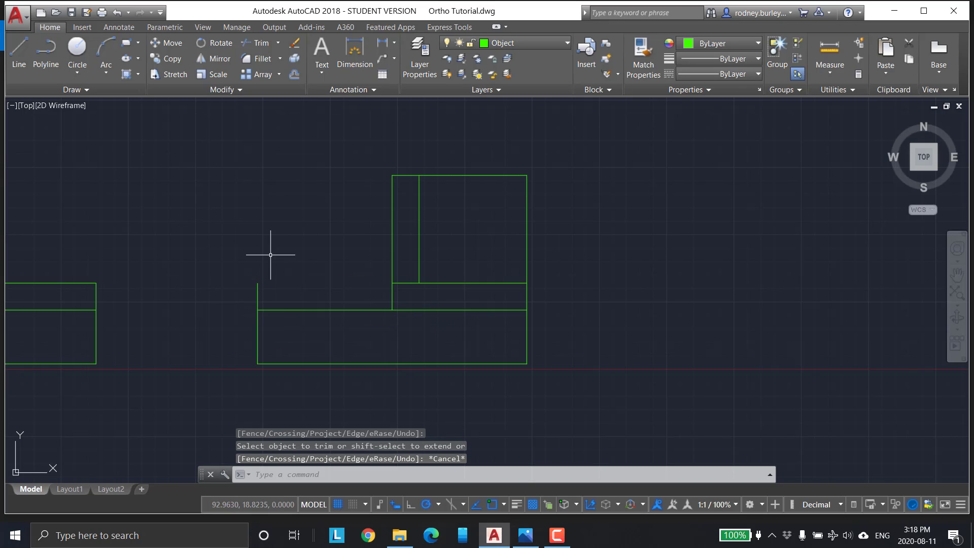
Trim the part of the side view's far-left vertical line that projects above the base's top line
left_click(259, 325)
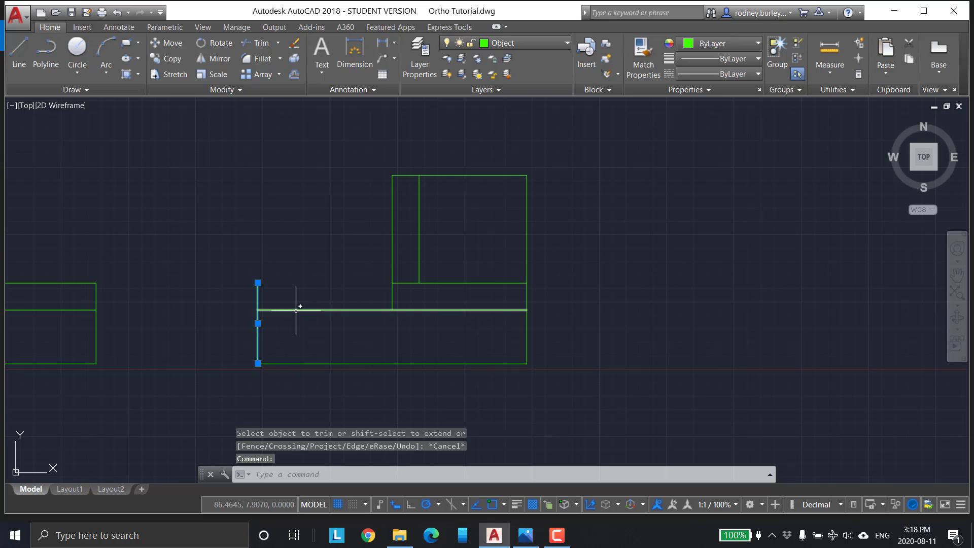
key("Escape")
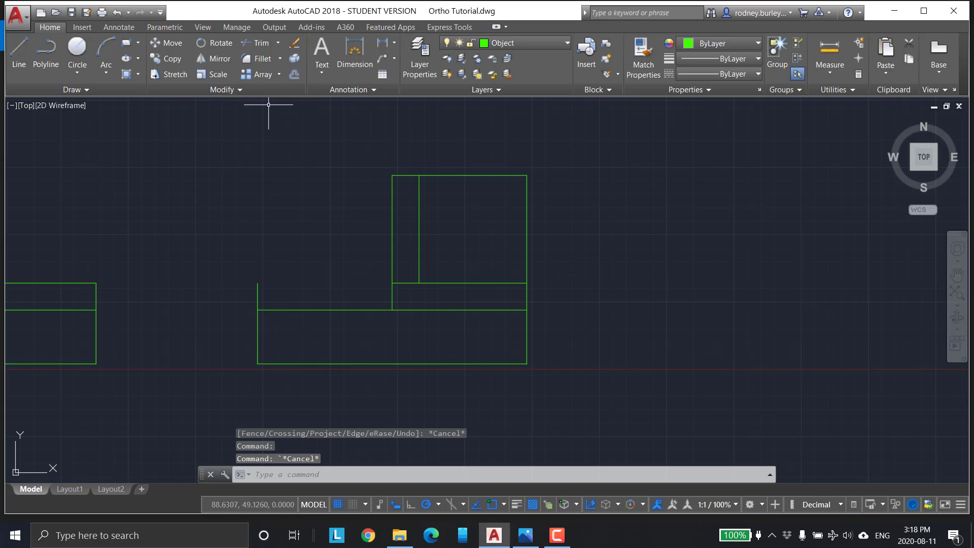
key("Escape")
left_click(271, 48)
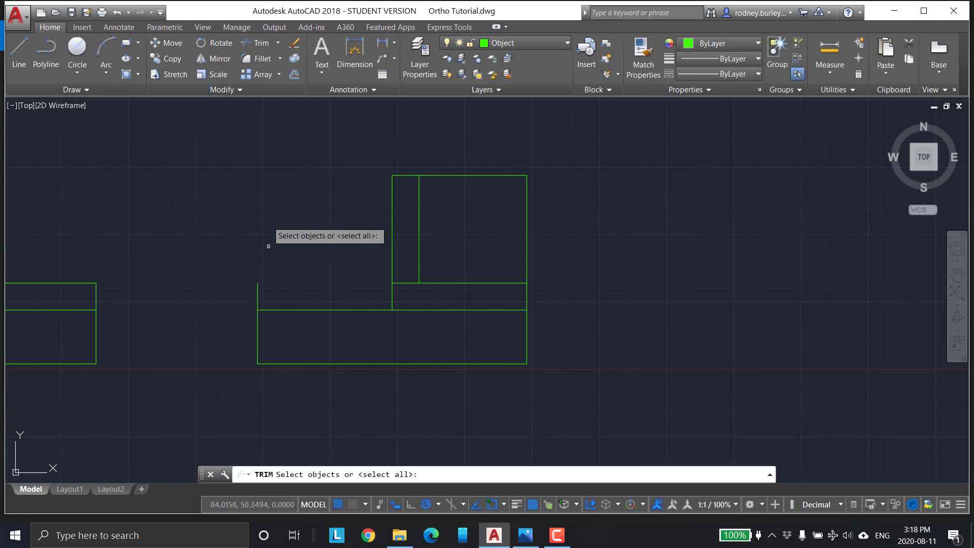
left_click(257, 341)
left_click(290, 311)
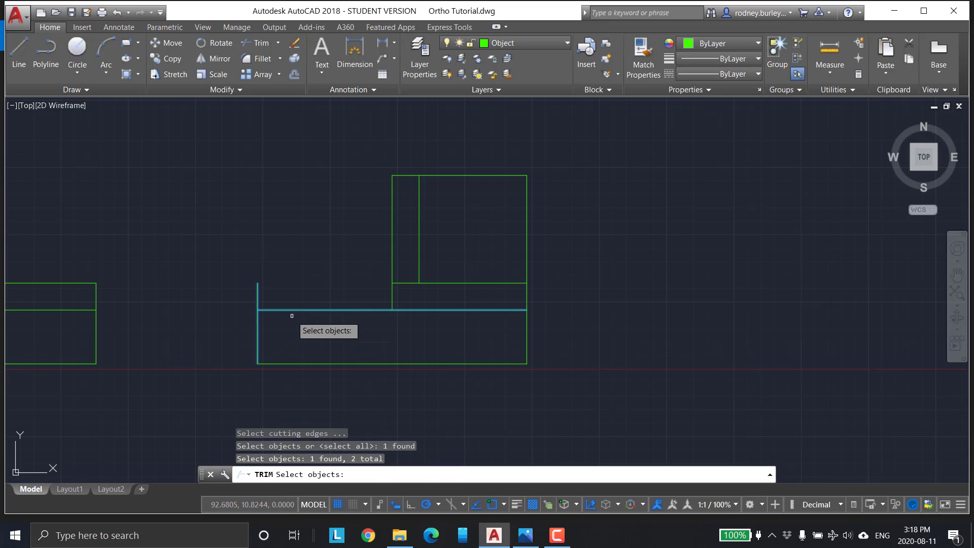
key("Return")
left_click(257, 300)
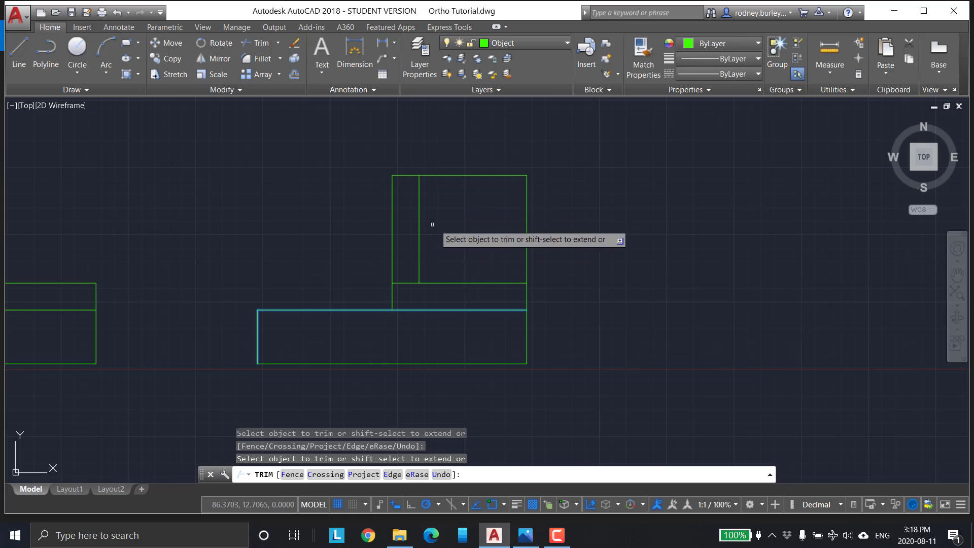
Compare the side view with ISO A.jpg in Photos, return to AutoCAD and end the Trim command
middle_click_drag(467, 254, 461, 280)
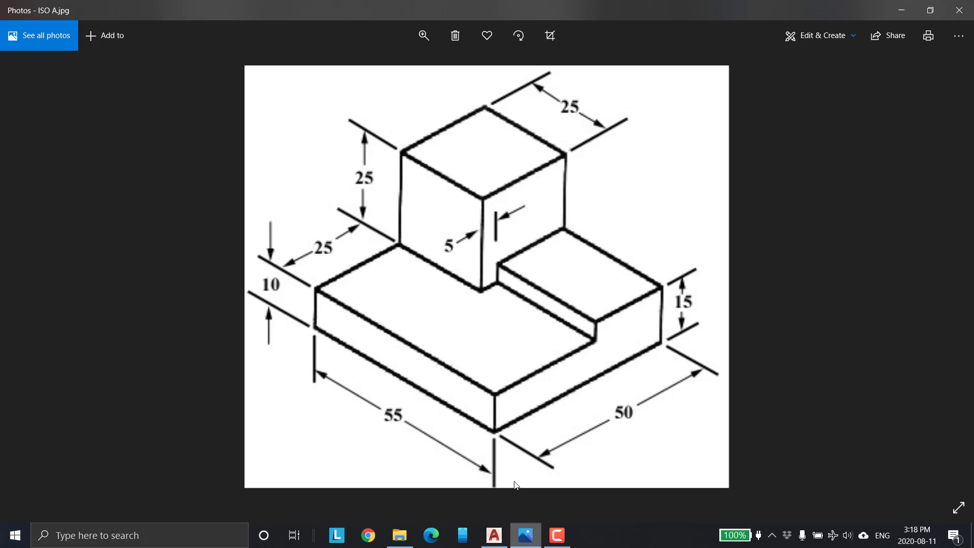
left_click(526, 534)
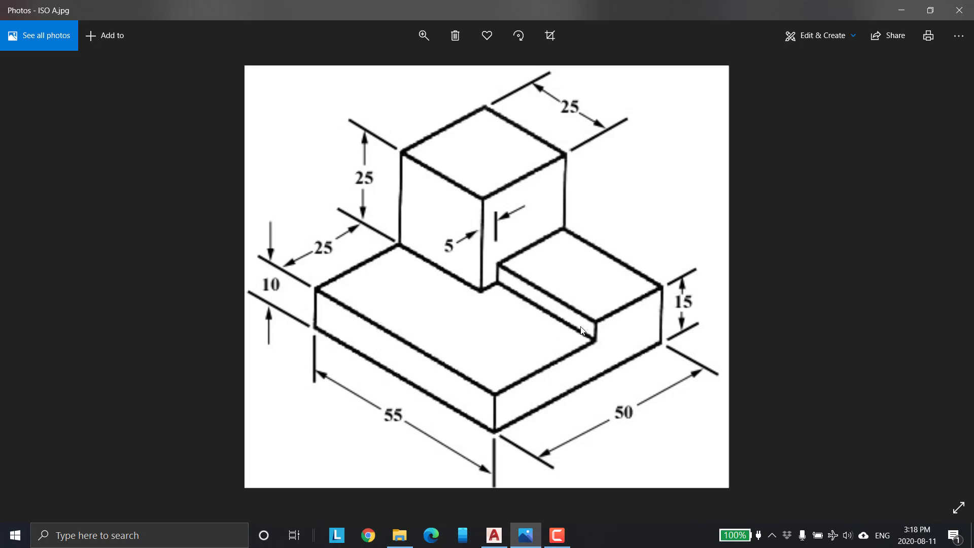
left_click(494, 535)
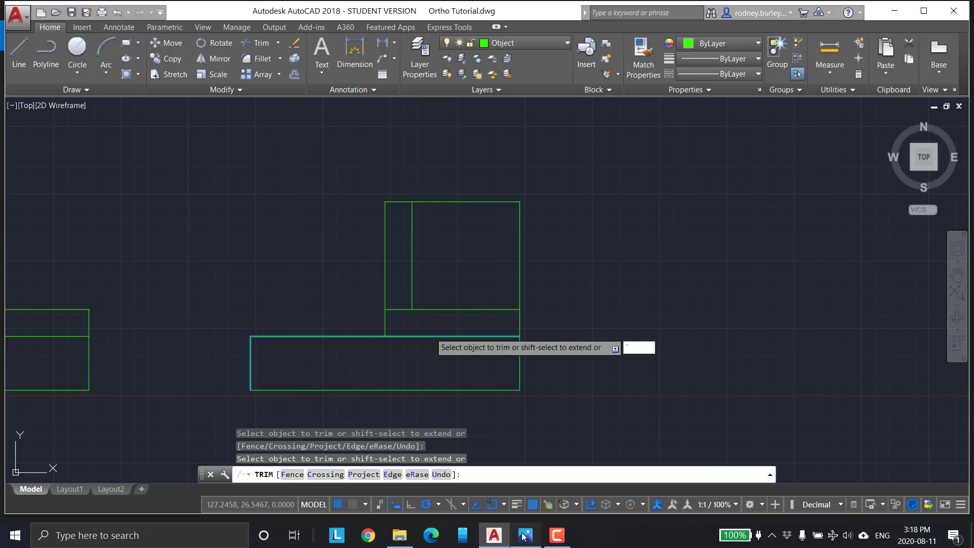
key("alt+Tab")
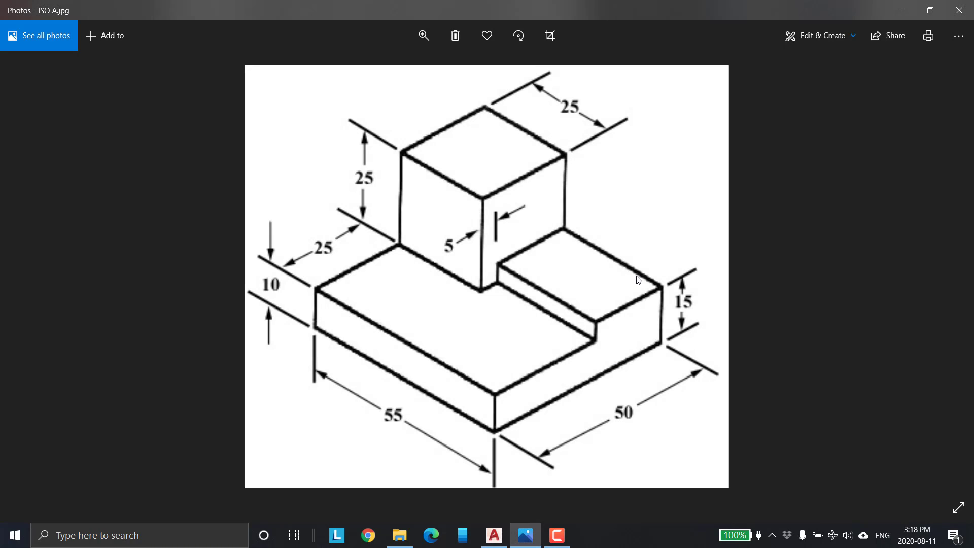
left_click(494, 538)
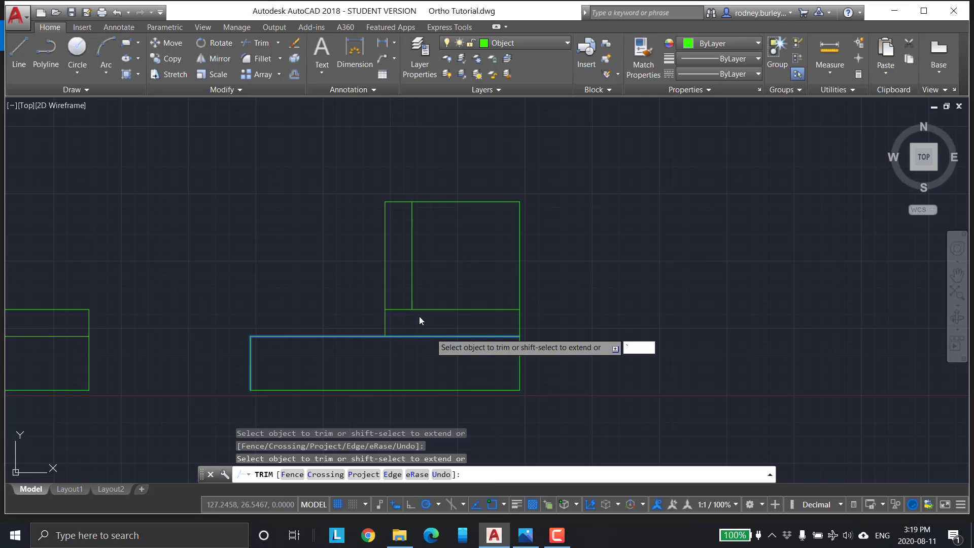
key("Escape")
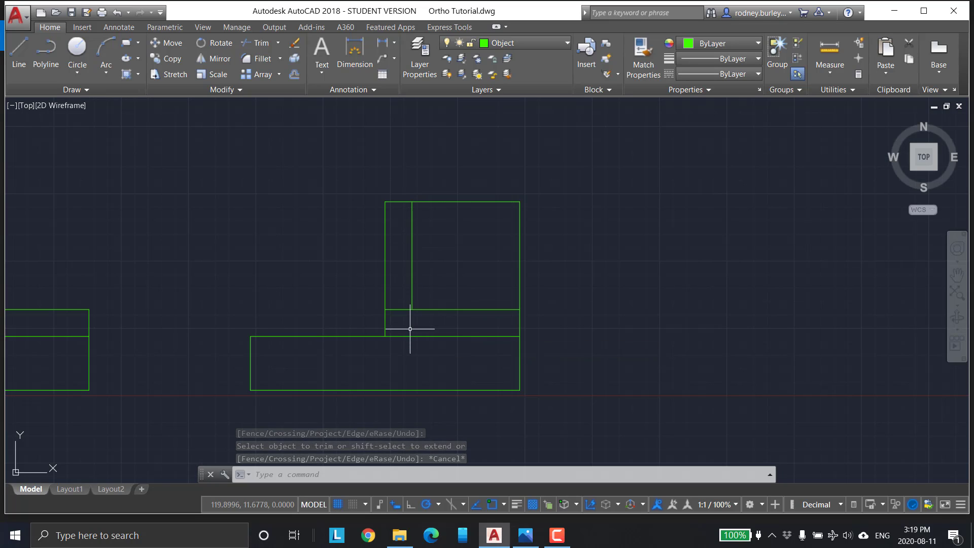
Draw a 5-unit vertical line in the side view from the tall block's inner vertical line down to the base's top line
left_click(18, 51)
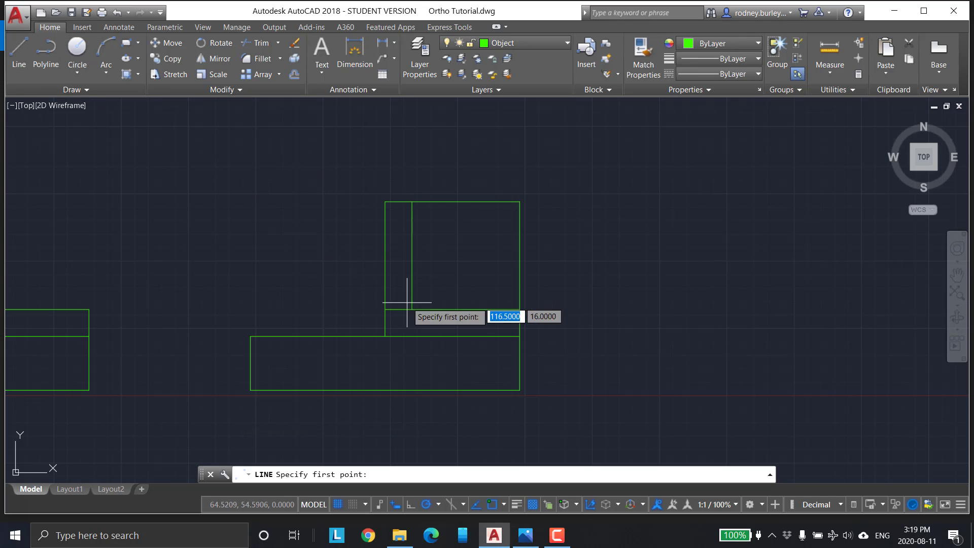
left_click(412, 336)
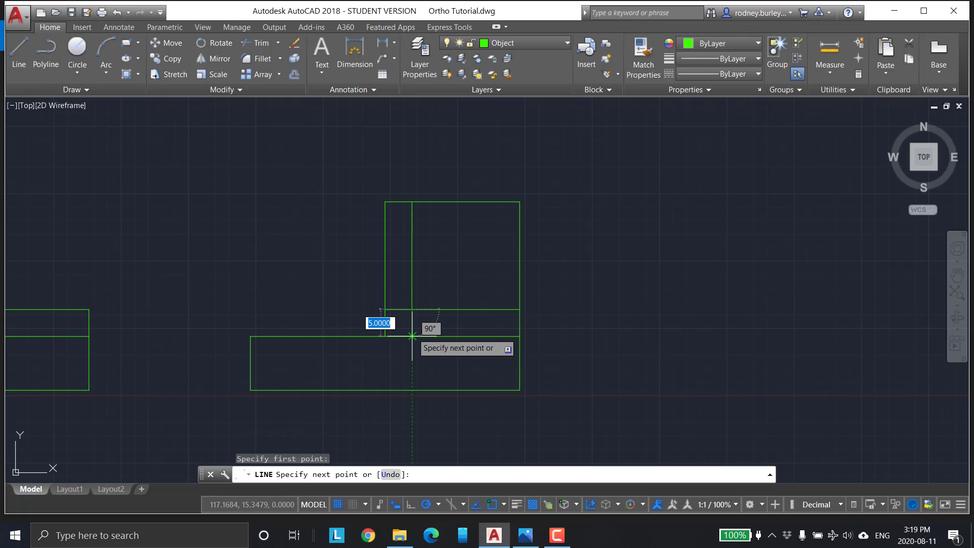
key("Escape")
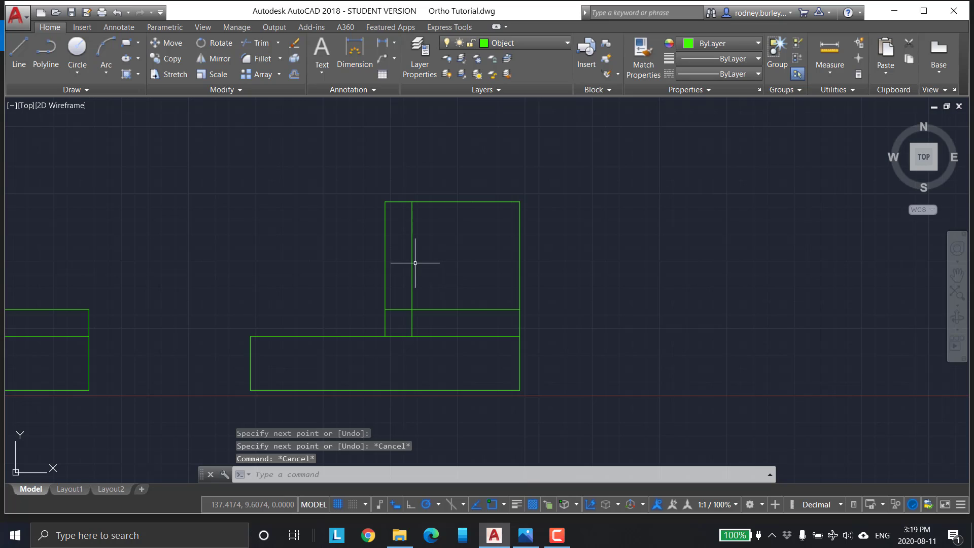
Erase the side view's inner vertical line that runs through the tall block above the low-step top line
left_click(415, 263)
left_click(412, 261)
key("Delete")
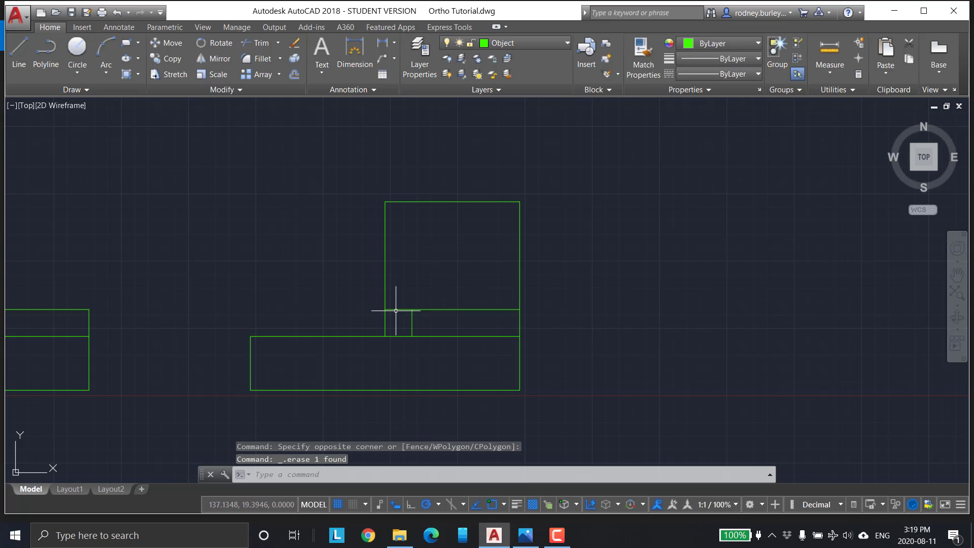
Check the low step beside the tall block in ISO A.jpg in Photos against the side view in AutoCAD
scroll(410, 308, "up", 2)
middle_click_drag(468, 310, 487, 292)
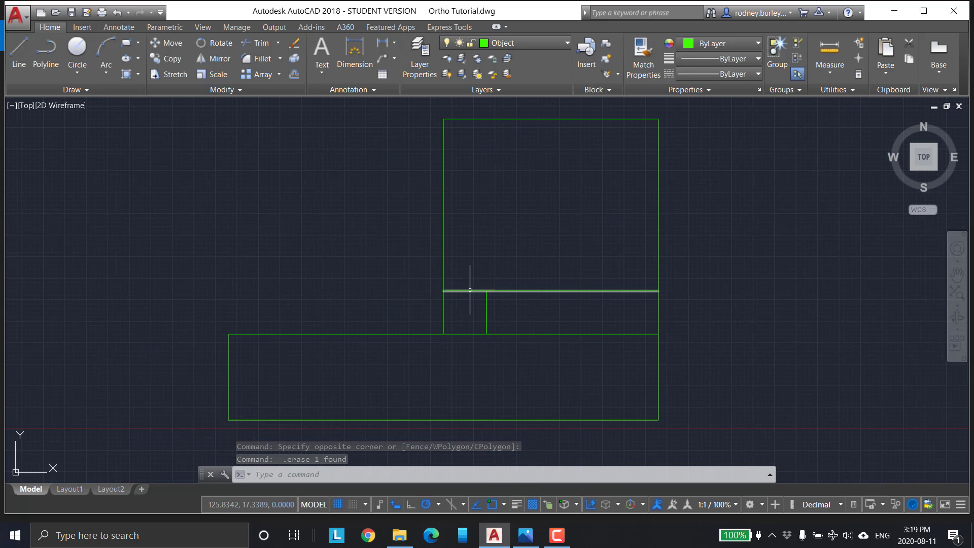
left_click(526, 535)
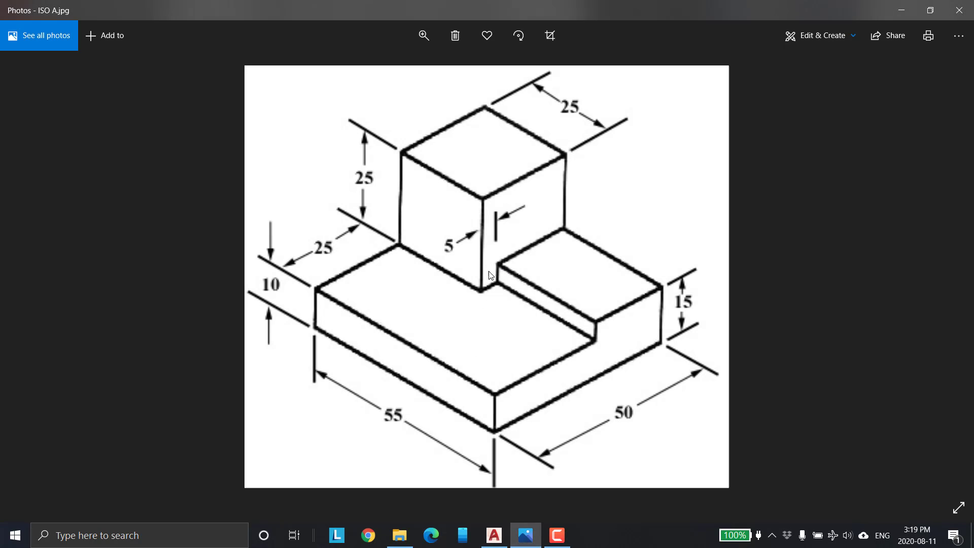
left_click(495, 537)
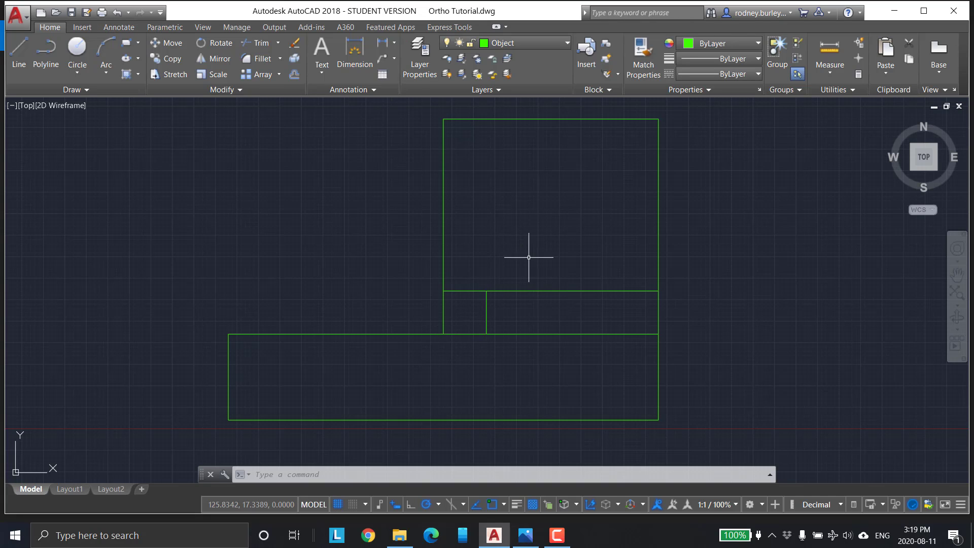
scroll(529, 261, "up", 2)
scroll(529, 269, "down", 2)
middle_click_drag(522, 250, 493, 260)
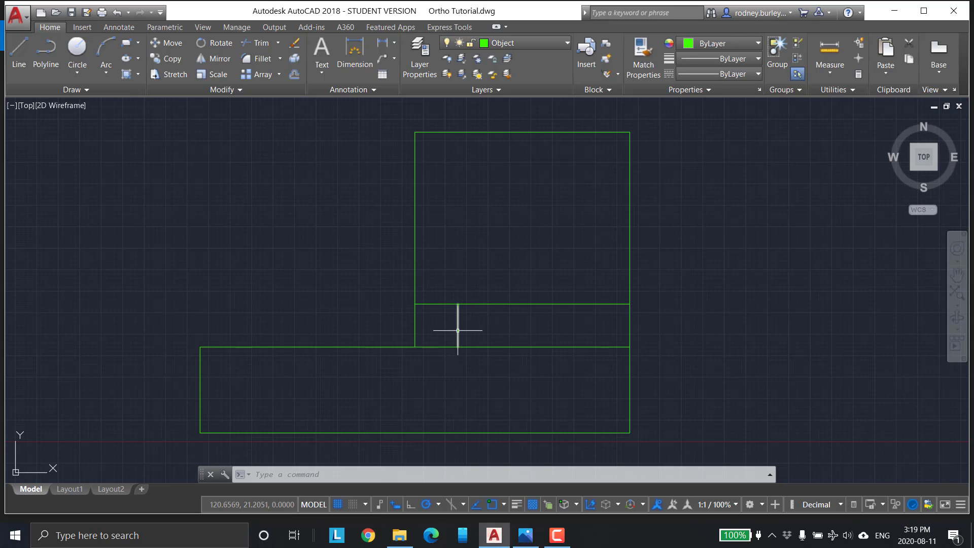
Try erasing the side view's low-step top line and short vertical line, and undo the erasure
left_click(447, 304)
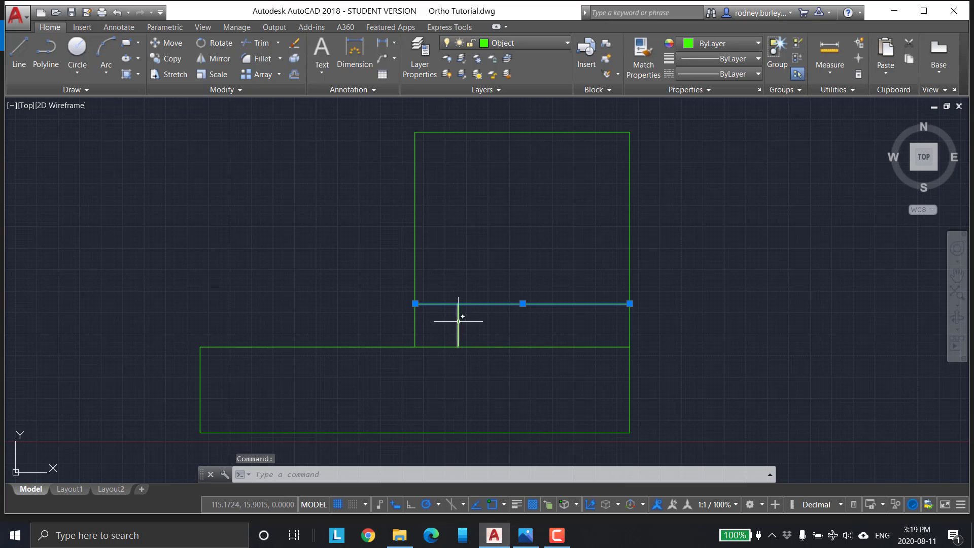
left_click(459, 323)
key("Delete")
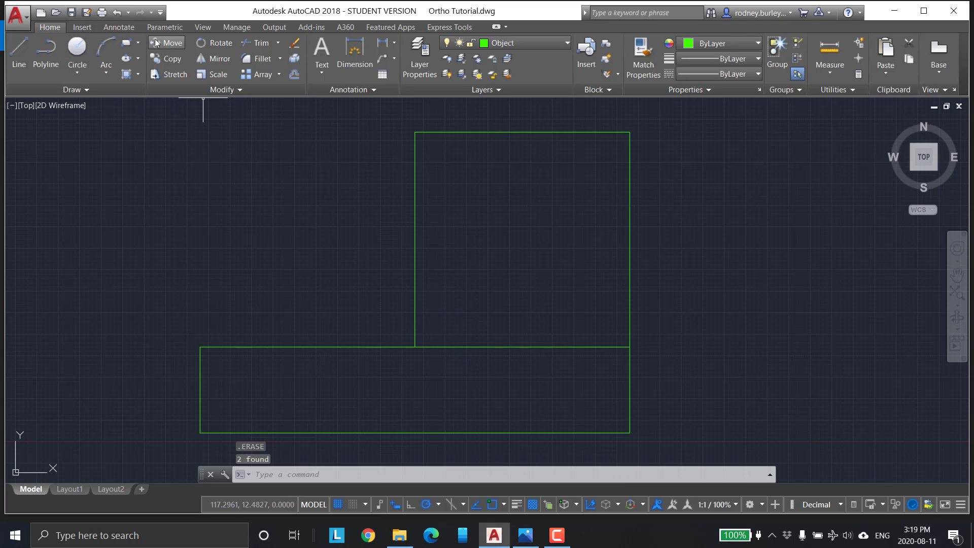
left_click(118, 12)
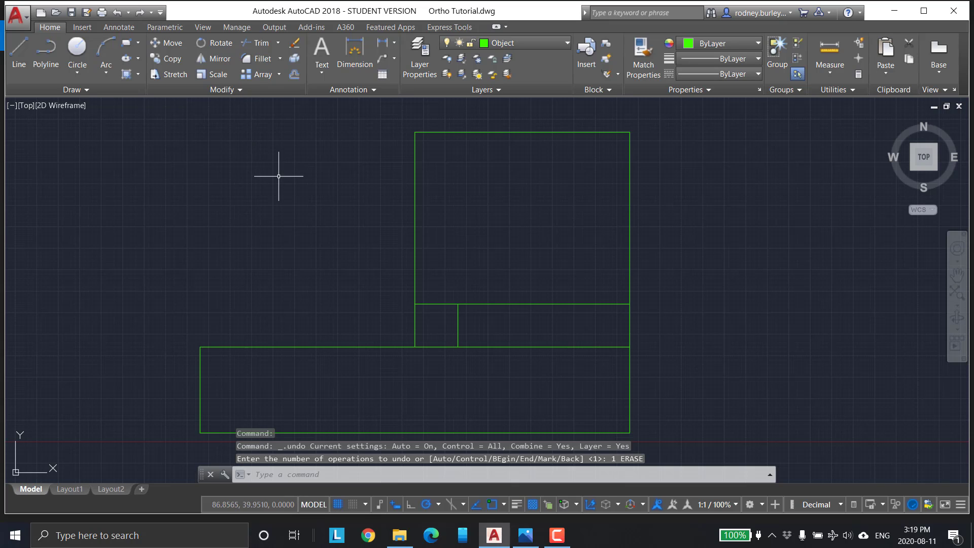
key("Escape")
Trim the side view's low-step top line between the tall block's left edge and the short vertical line
left_click(257, 42)
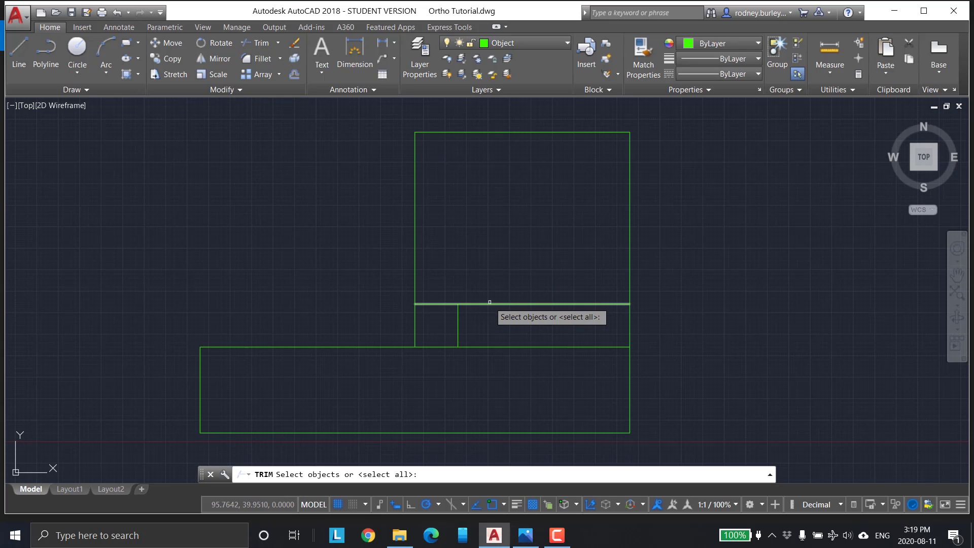
left_click(470, 304)
left_click(459, 329)
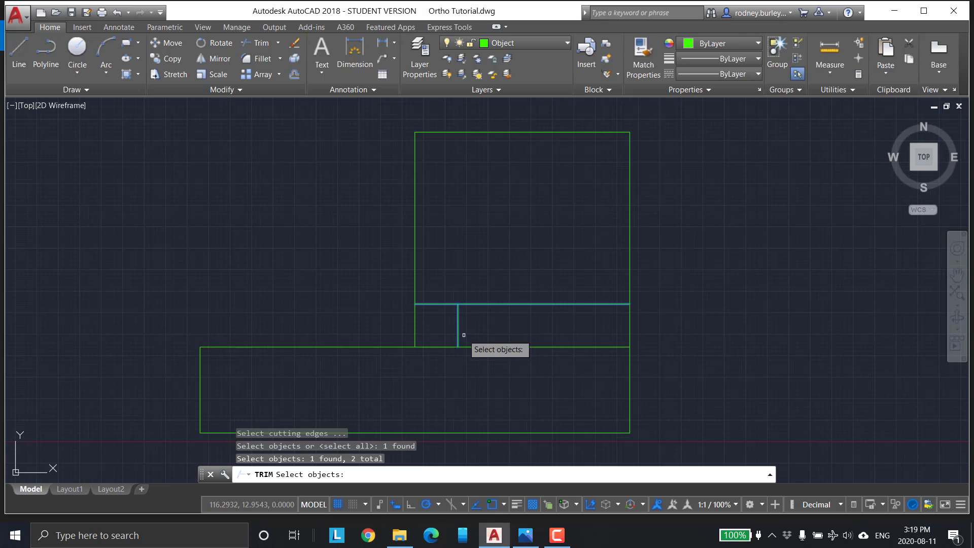
key("Return")
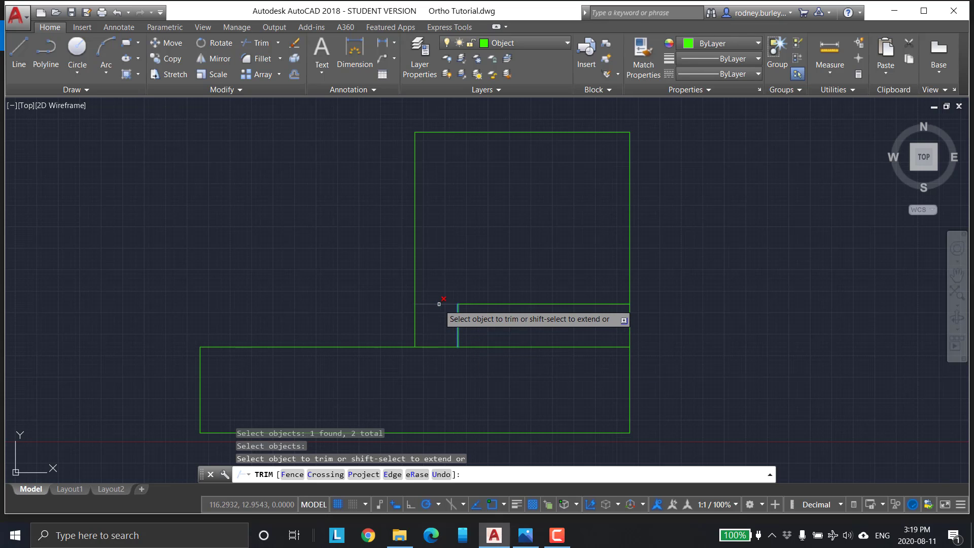
left_click(439, 305)
scroll(710, 284, "down", 2)
scroll(691, 287, "down", 3)
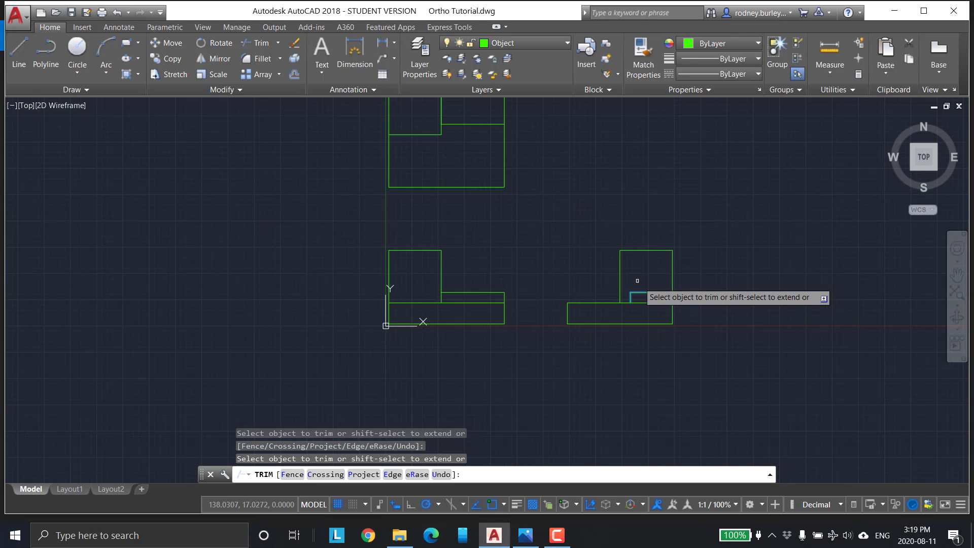
key("Escape")
mouse_move(626, 261)
middle_mouse_down()
mouse_move(576, 296)
mouse_move(533, 343)
mouse_move(542, 343)
middle_mouse_up()
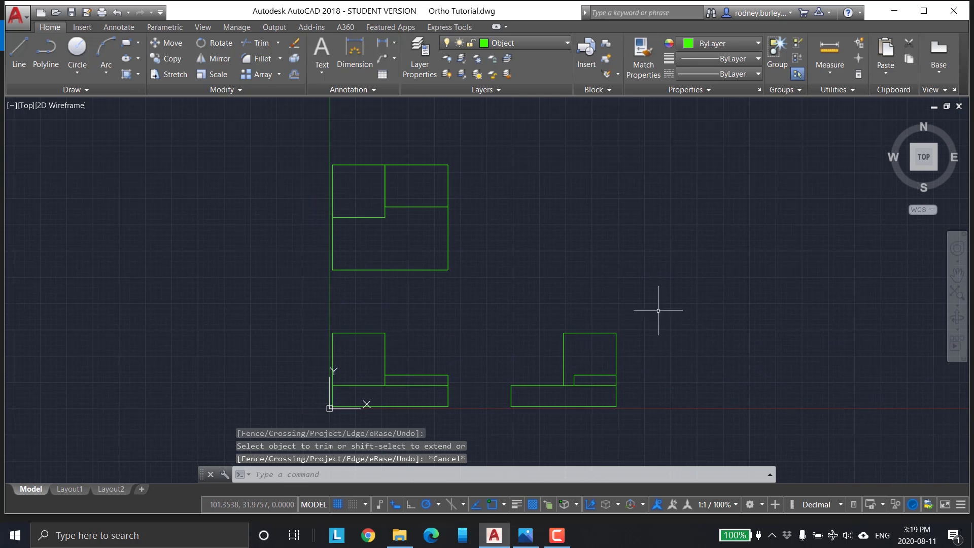
mouse_move(687, 263)
middle_mouse_down()
mouse_move(685, 224)
mouse_move(674, 241)
middle_mouse_up()
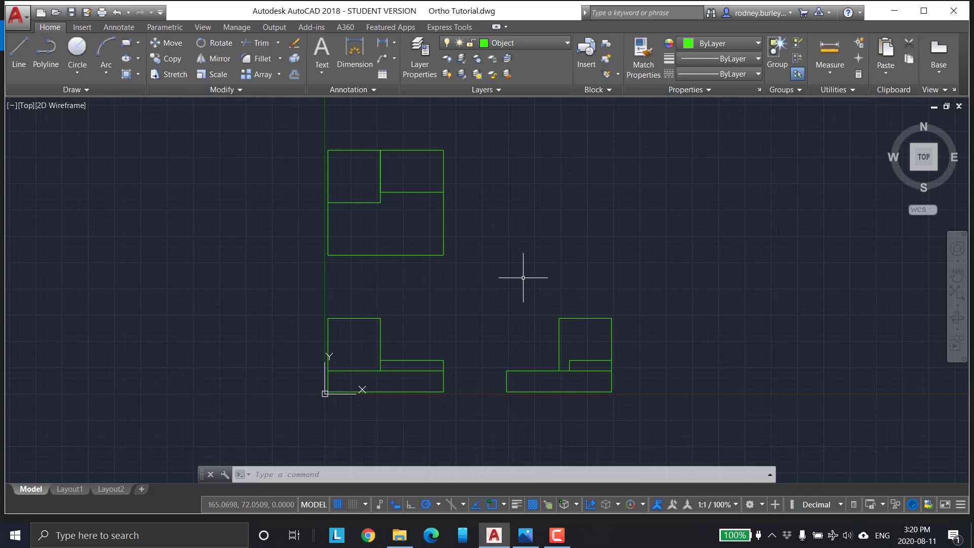
middle_click_drag(529, 276, 524, 296)
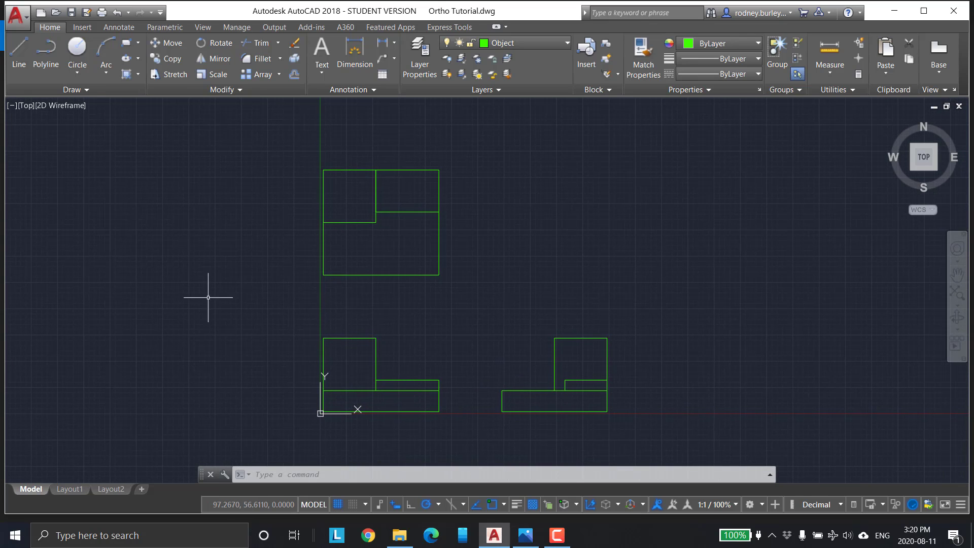